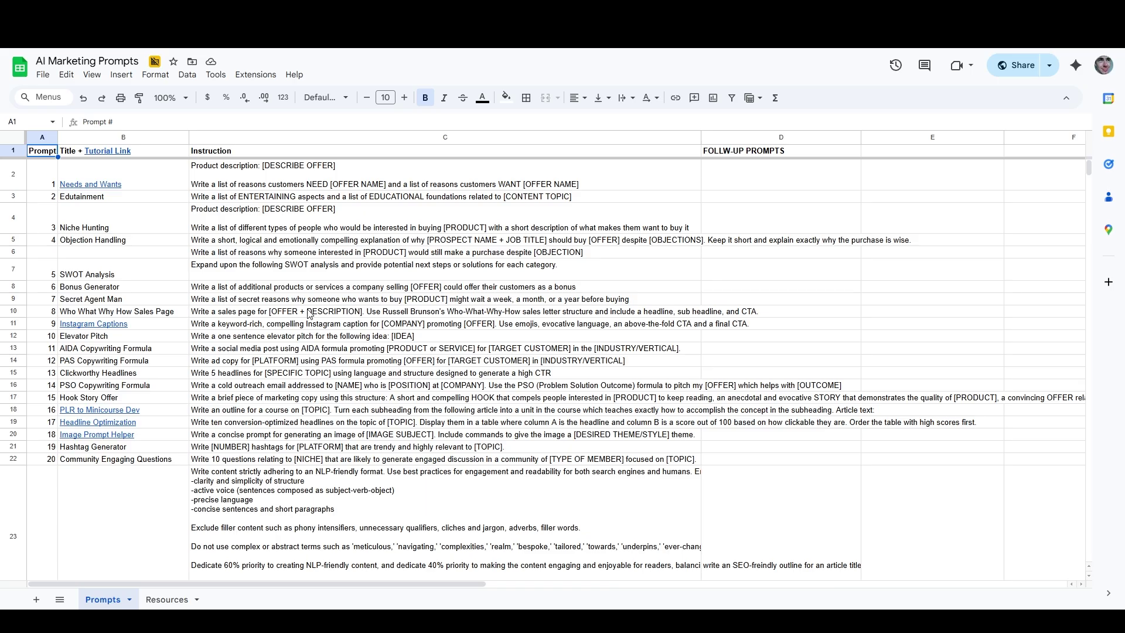
Review the Soap Opera Email Sequence prompt in C24 and the Resources sheet, then return to Prompts.
{"action": "scroll", "coordinate": [303, 320], "scroll_direction": "down", "scroll_amount": 5}
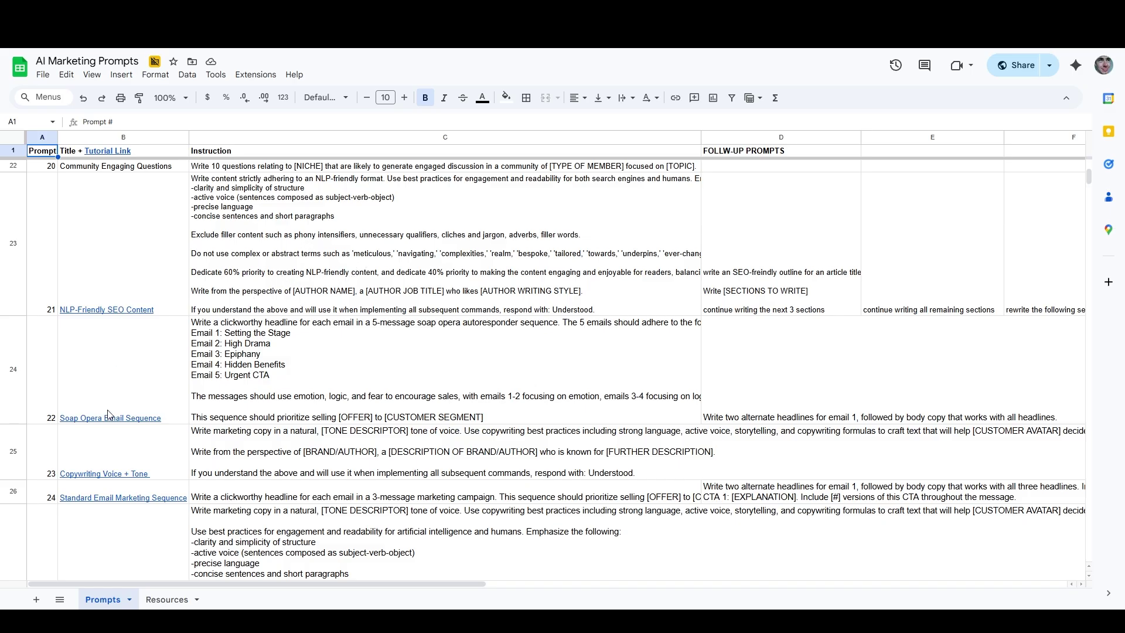
{"action": "mouse_move", "coordinate": [109, 417]}
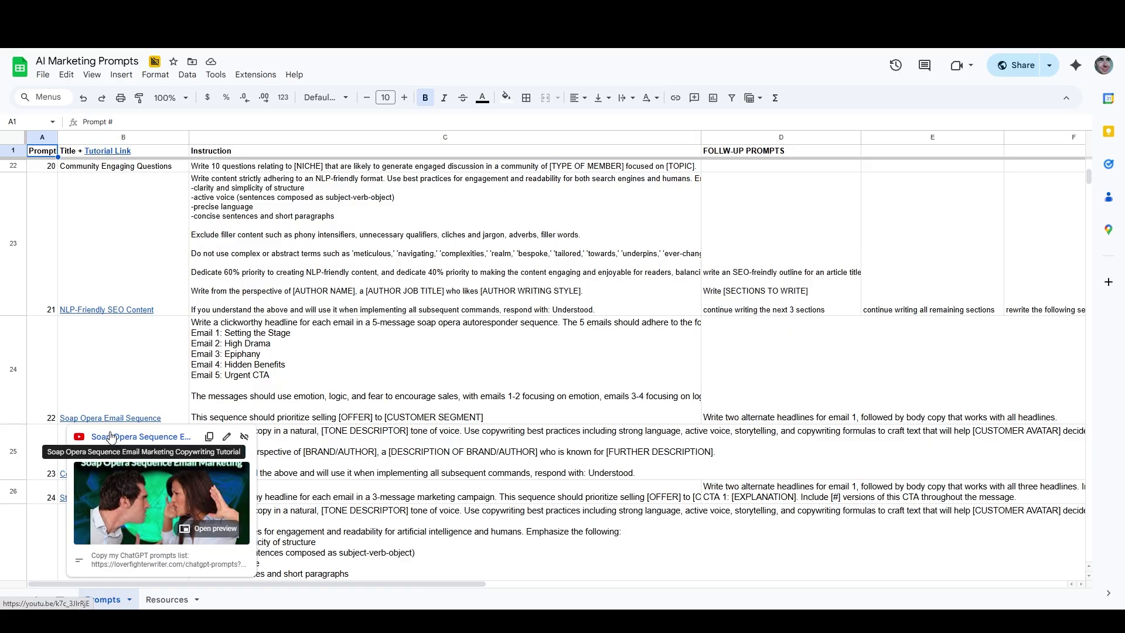
{"action": "left_click", "coordinate": [325, 366]}
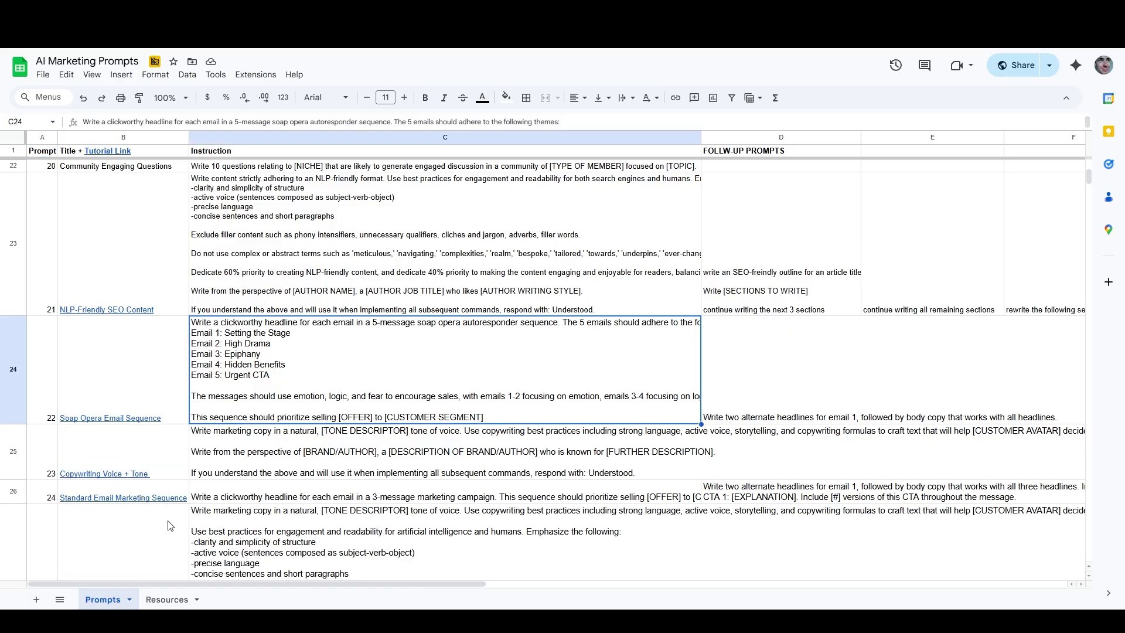
{"action": "left_click", "coordinate": [164, 603]}
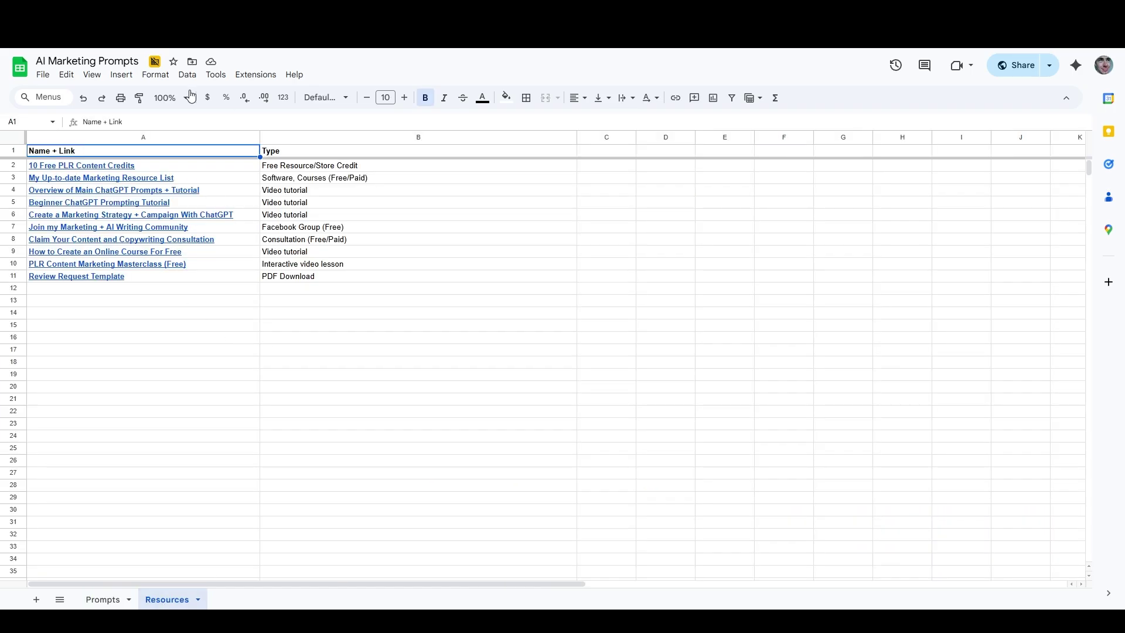
{"action": "left_click", "coordinate": [106, 601]}
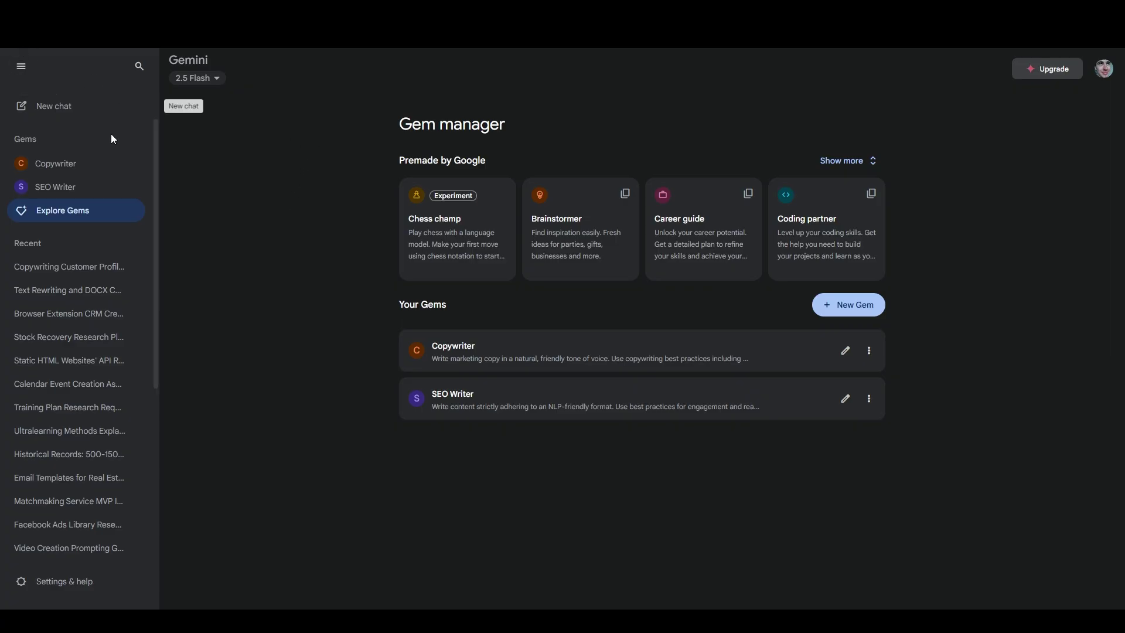
{"action": "left_click", "coordinate": [21, 69]}
{"action": "left_click", "coordinate": [21, 70]}
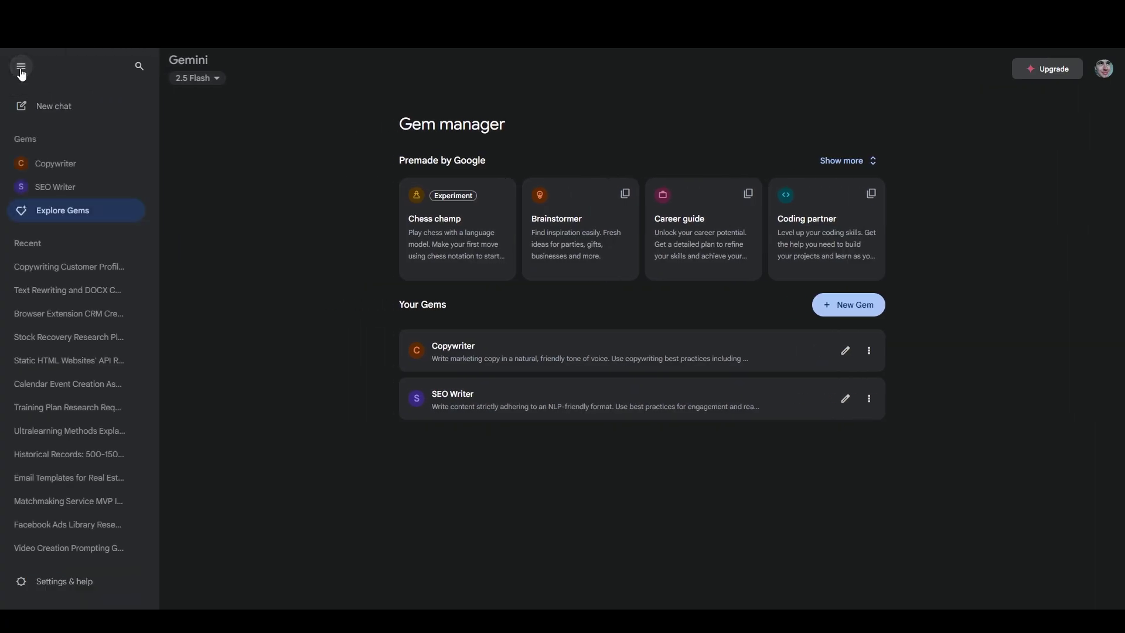
{"action": "left_click", "coordinate": [105, 217]}
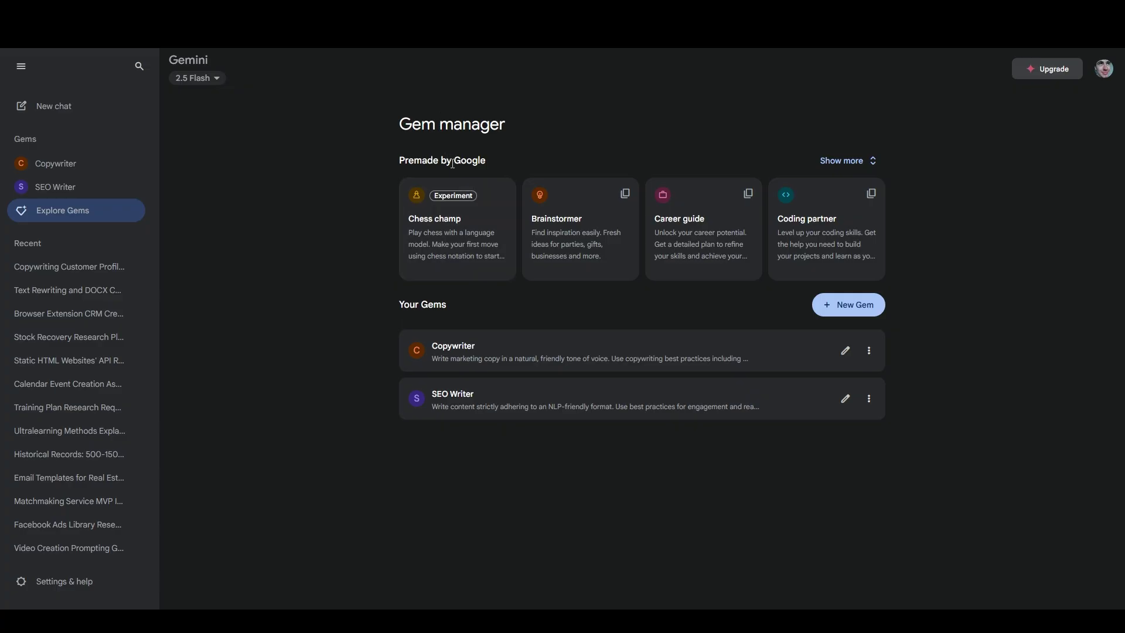
{"action": "left_click", "coordinate": [860, 167]}
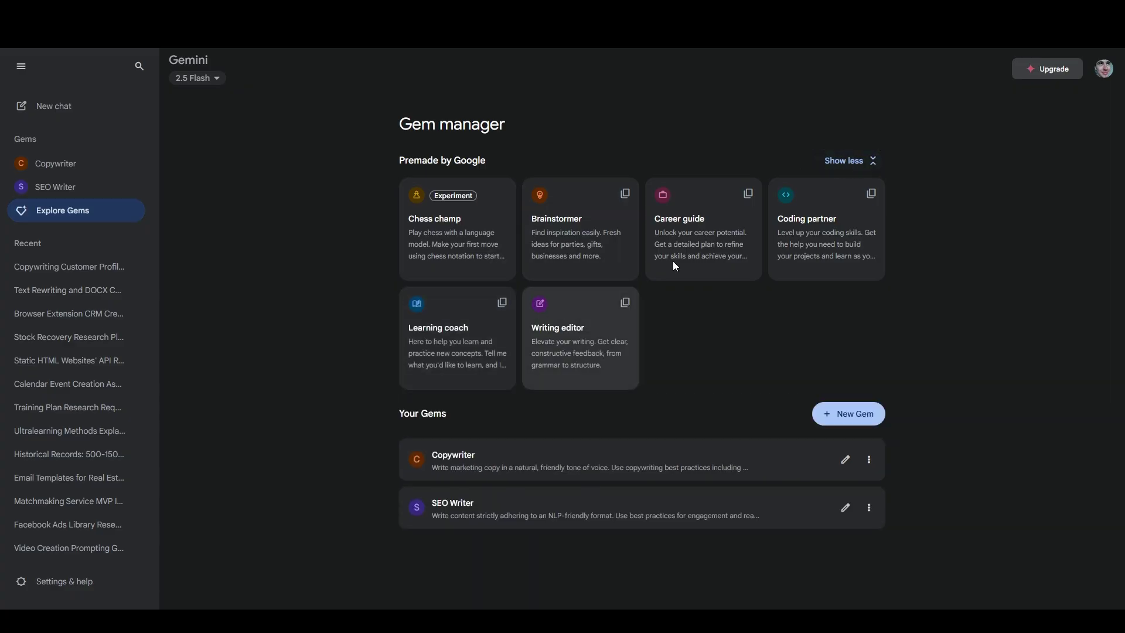
{"action": "left_click", "coordinate": [856, 162]}
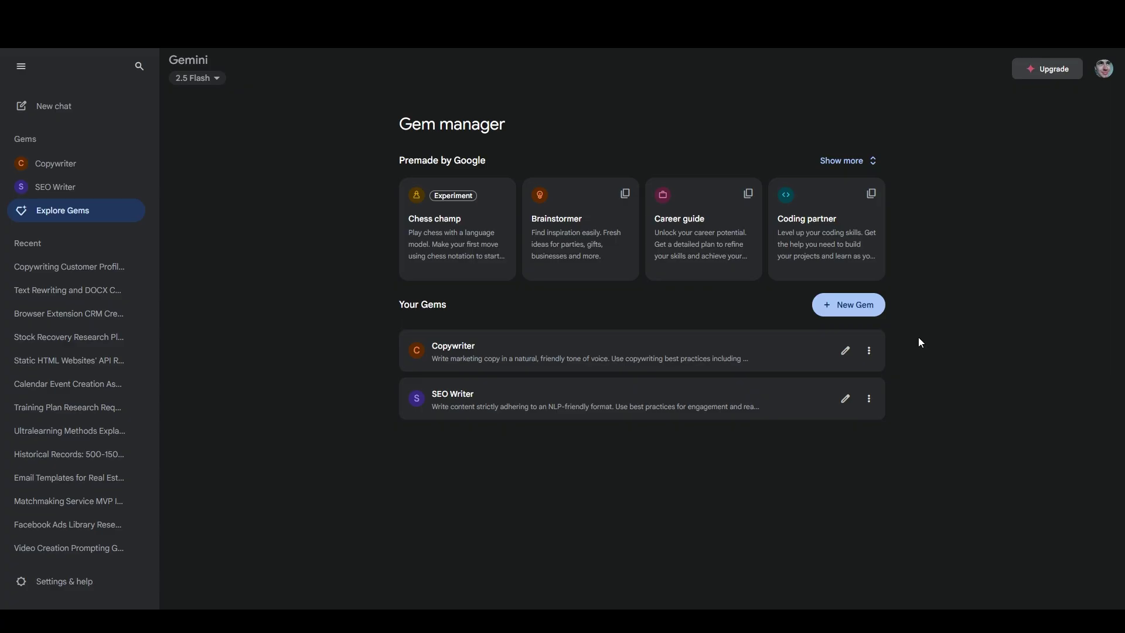
Start a new Gem named 'MyFitnessFight Content Writer' and briefly check its Knowledge add options.
{"action": "left_click", "coordinate": [848, 305]}
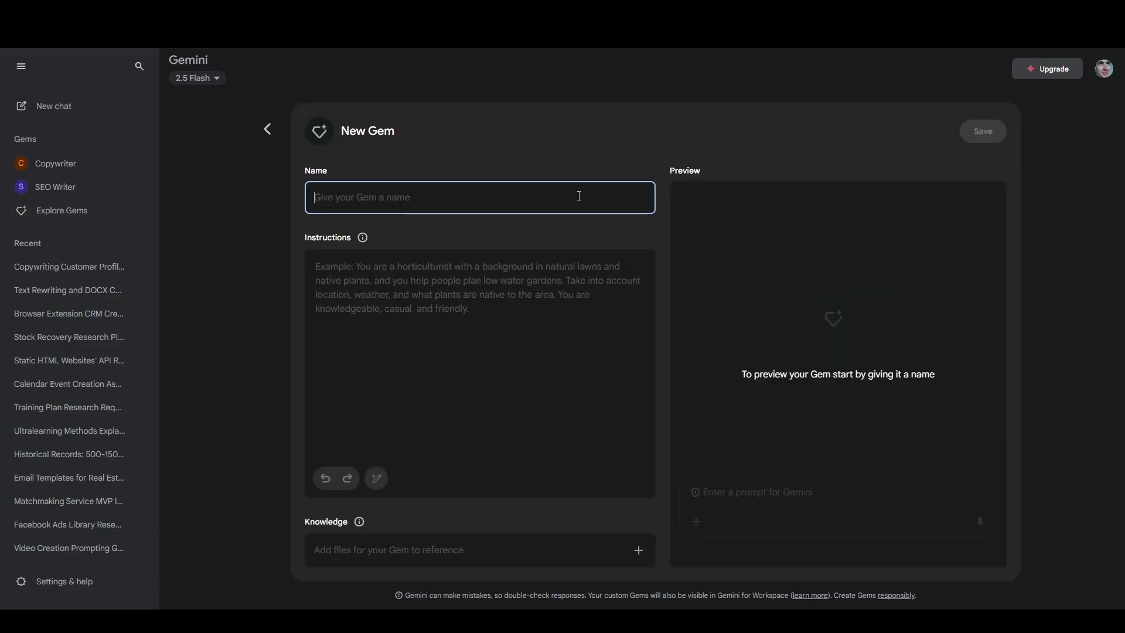
{"action": "type", "text": "MyF"}
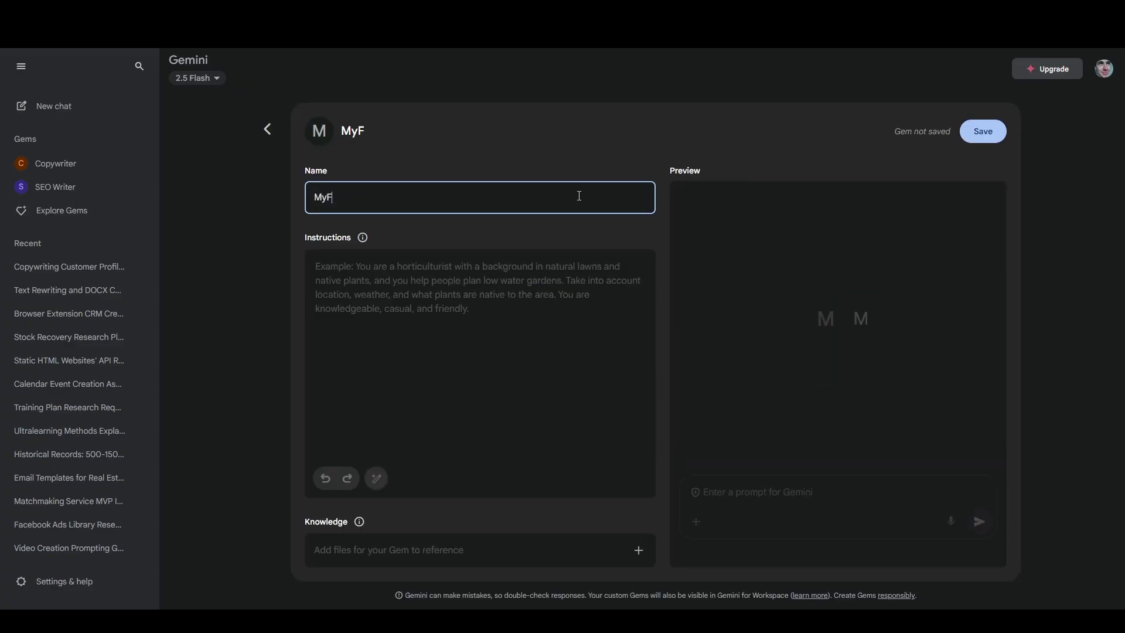
{"action": "type", "text": "itnessFight Cont"}
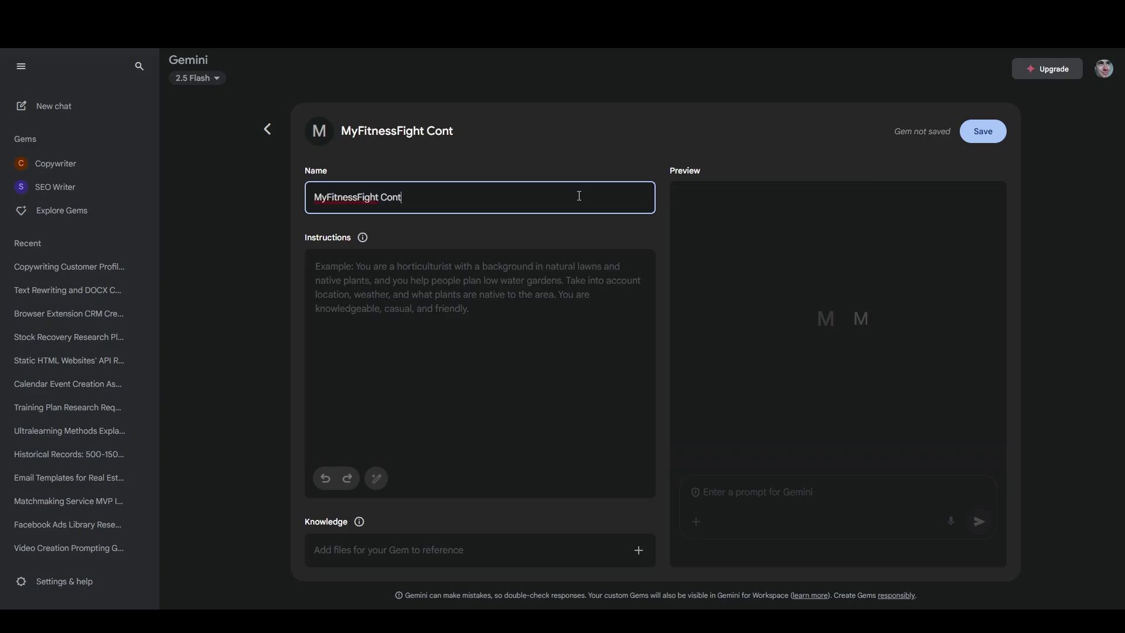
{"action": "type", "text": "ent Writer"}
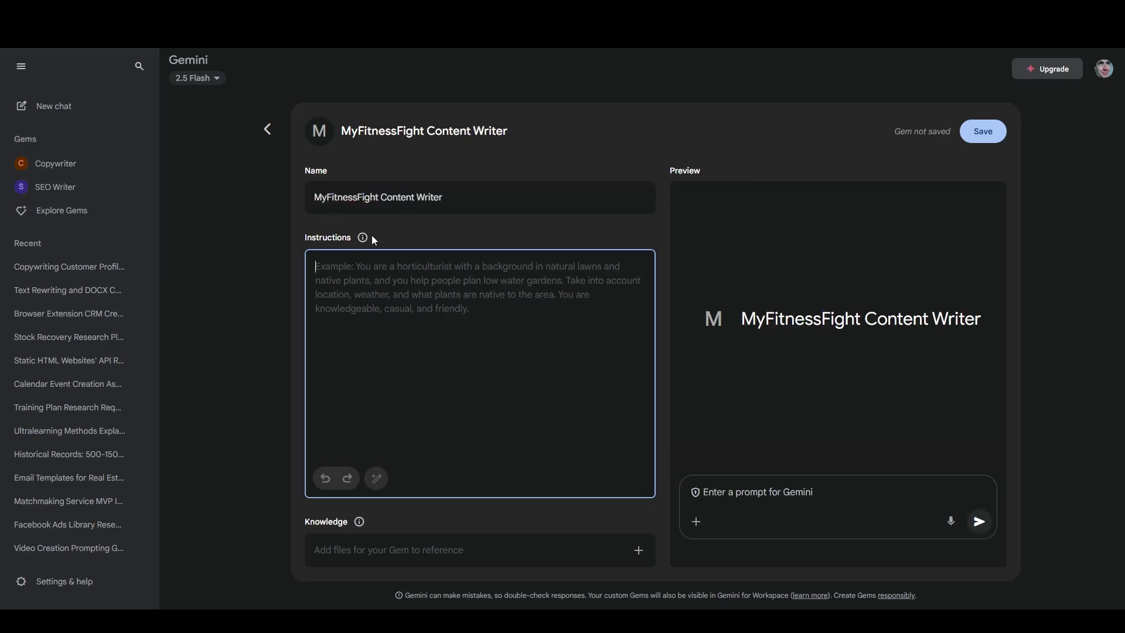
{"action": "left_click", "coordinate": [355, 254]}
{"action": "left_click", "coordinate": [639, 554]}
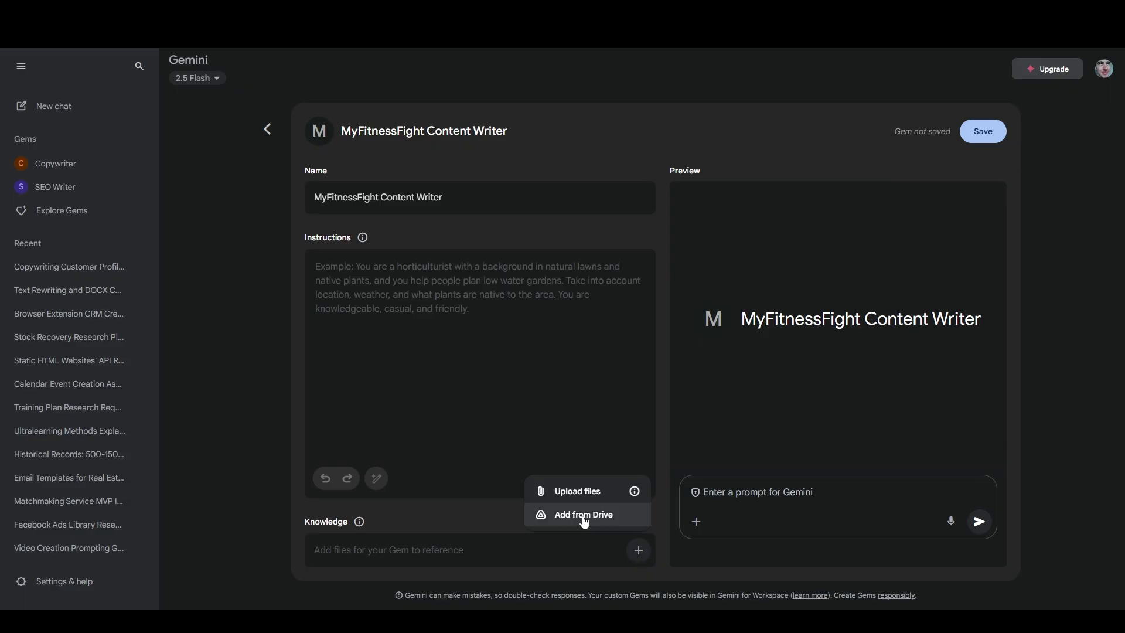
{"action": "left_click", "coordinate": [264, 381]}
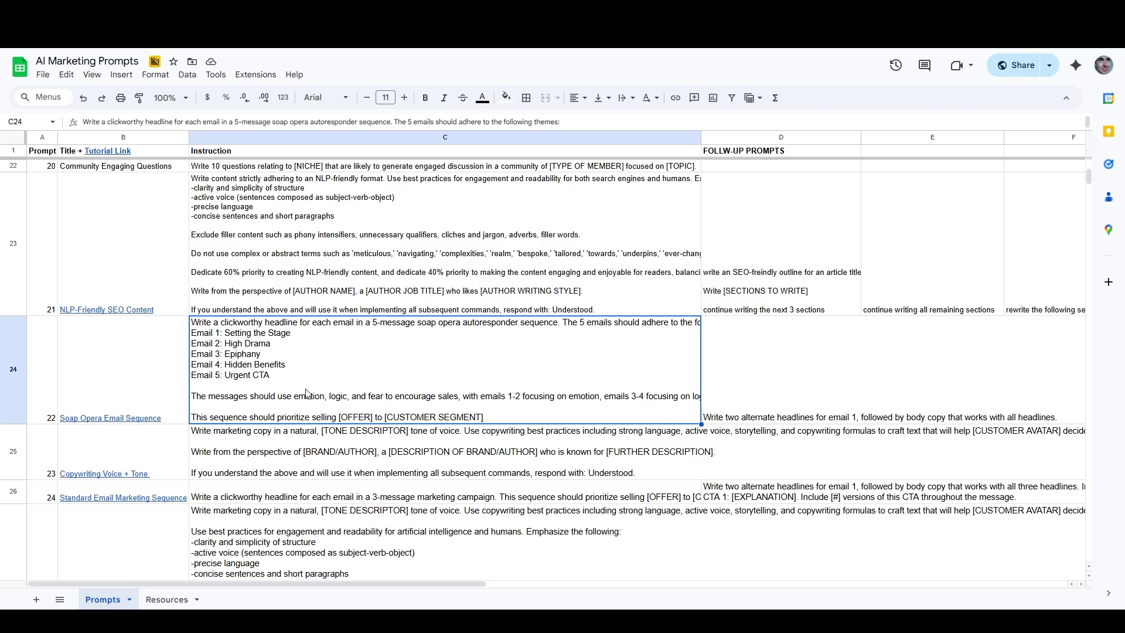
Paste the Copywriting Voice + Tone prompt from C25 into the Gem's instructions.
{"action": "left_click", "coordinate": [265, 443]}
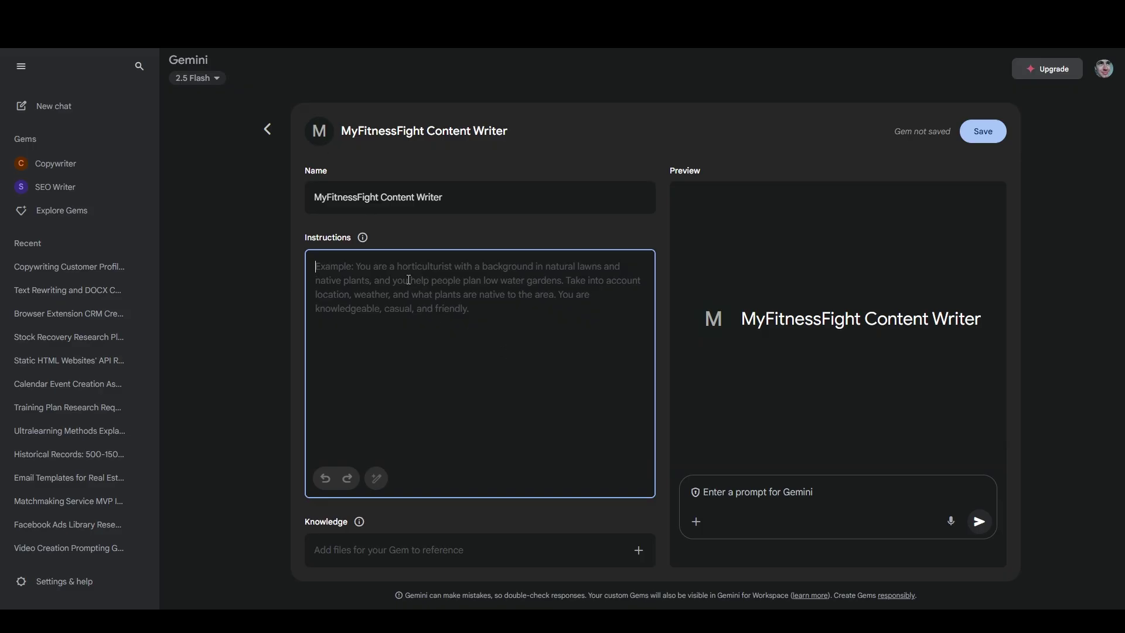
{"action": "type", "text": "Write marketing copy in a natural, [TONE DESCRIPTOR] tone of voice. Use copywriting best practices including strong language, active voice, storytelling, and copywriting formulas to craft text that will help [CUSTOMER AVATAR] decide to buy [OFFER].  Write from the perspective of [BRAND/AUTHOR], a [DESCRIPTION OF BRAND/AUTHOR] who is known for [FURTHER DESCRIPTION].  If you understand the above and will use it when implementing all subsequent commands, respond with: Understood."}
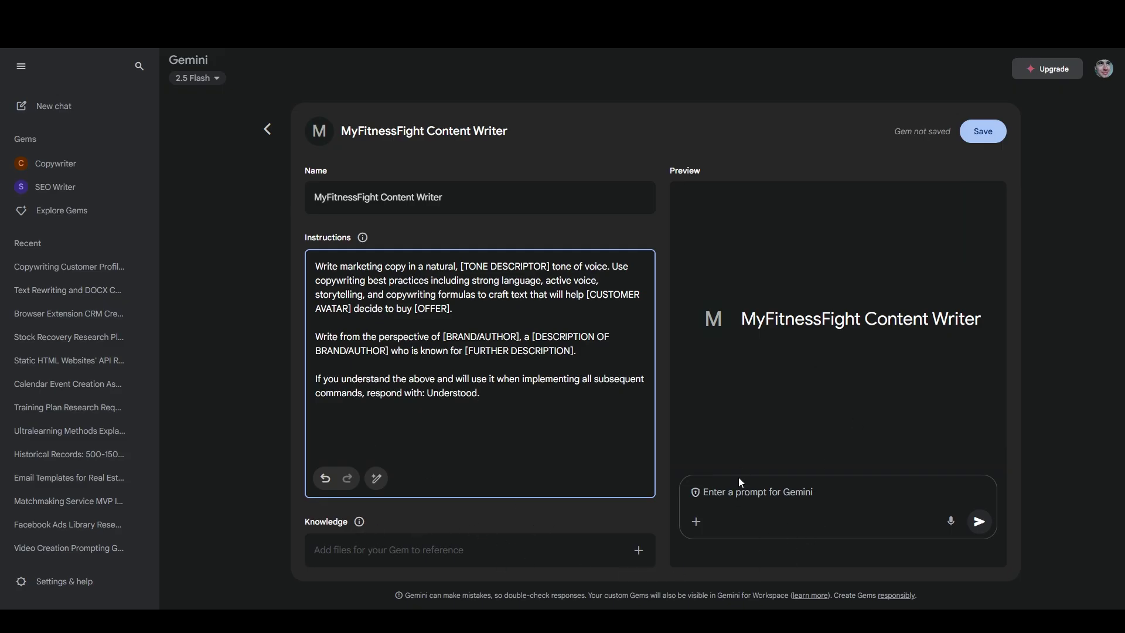
Begin the instructions with: write as MyFitnessFight, an entertainment + education martial-arts brand.
{"action": "left_click", "coordinate": [315, 267]}
{"action": "key", "text": "Return"}
{"action": "key", "text": "Return"}
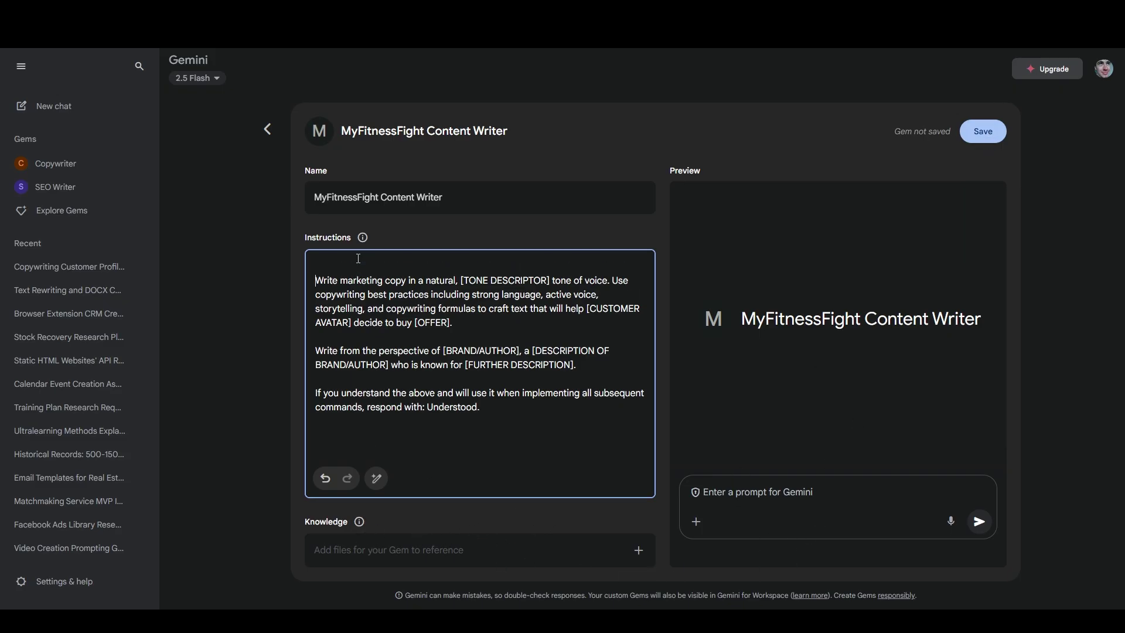
{"action": "type", "text": "Write fr"}
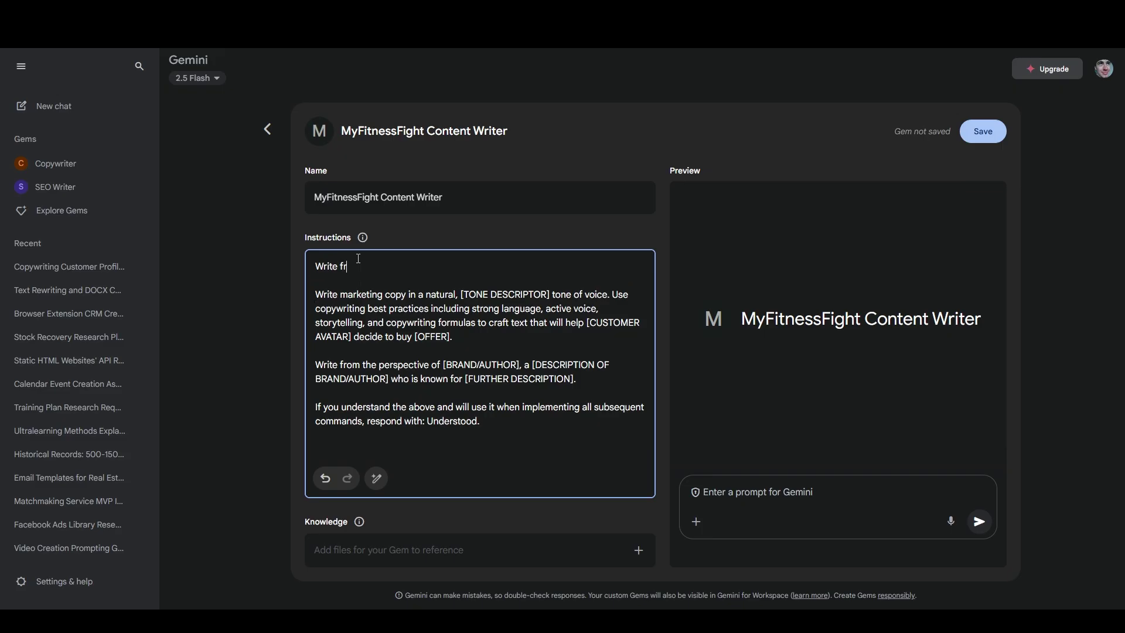
{"action": "type", "text": "om the perspective of MyFt"}
{"action": "key", "text": "BackSpace"}
{"action": "type", "text": "itnessFight,"}
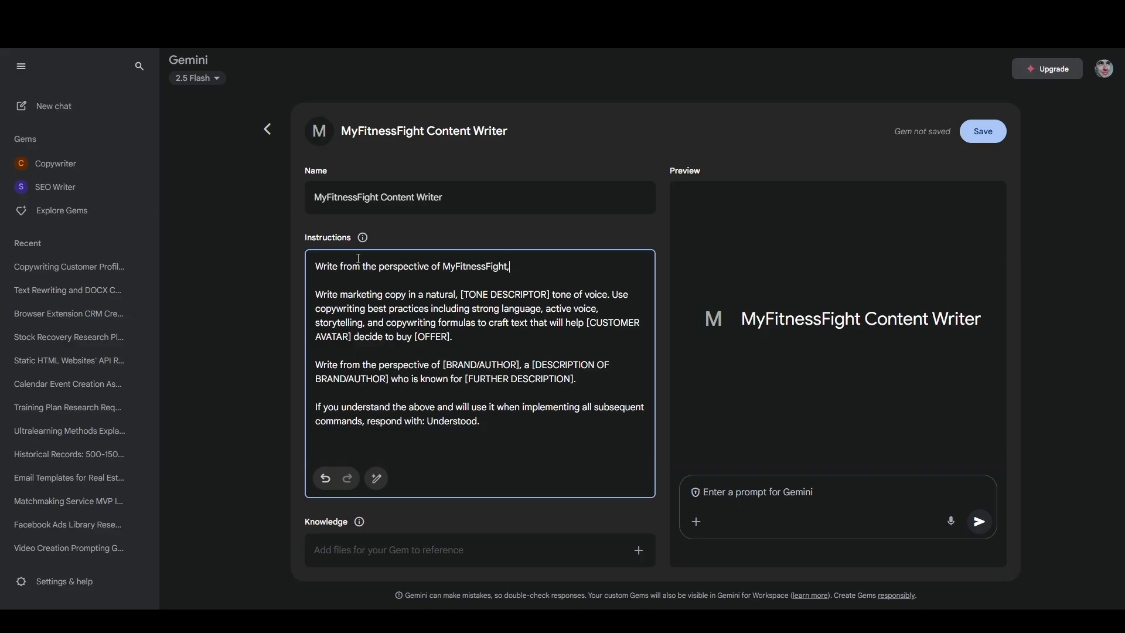
{"action": "type", "text": " an entertainment + education bran"}
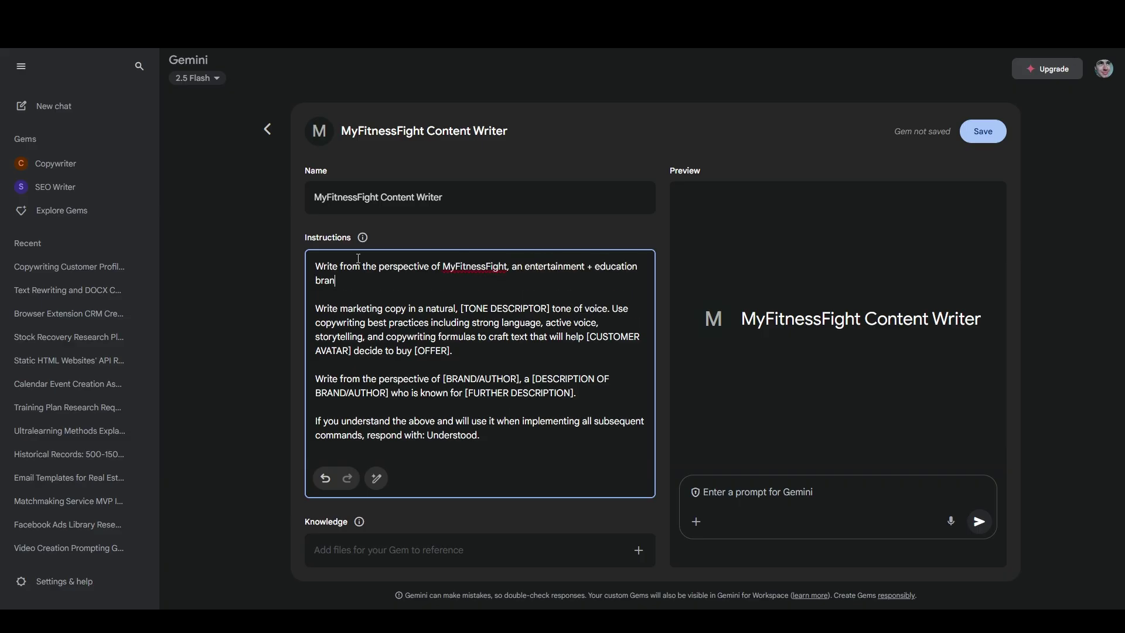
{"action": "type", "text": "d focused on martial arts, comba"}
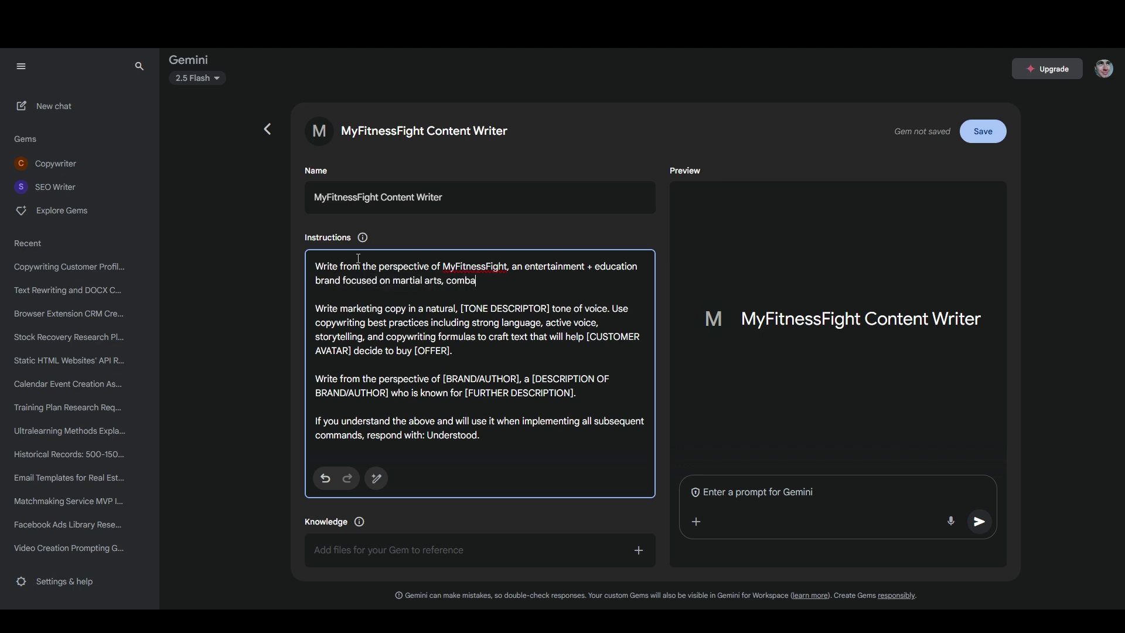
{"action": "type", "text": "t sports, and self defense."}
{"action": "key", "text": "Return"}
{"action": "key", "text": "Return"}
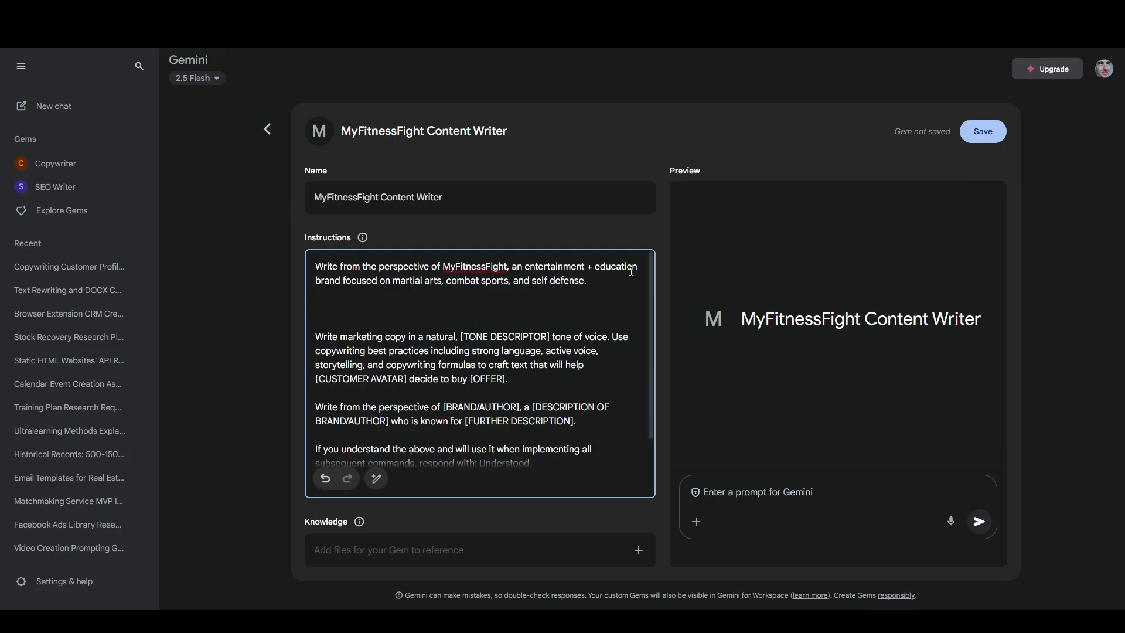
Add a rule: no first-person replies; keep outputs precise and concise unless that weakens the brand voice.
{"action": "type", "text": "When prompted to write, do not reply in first person or"}
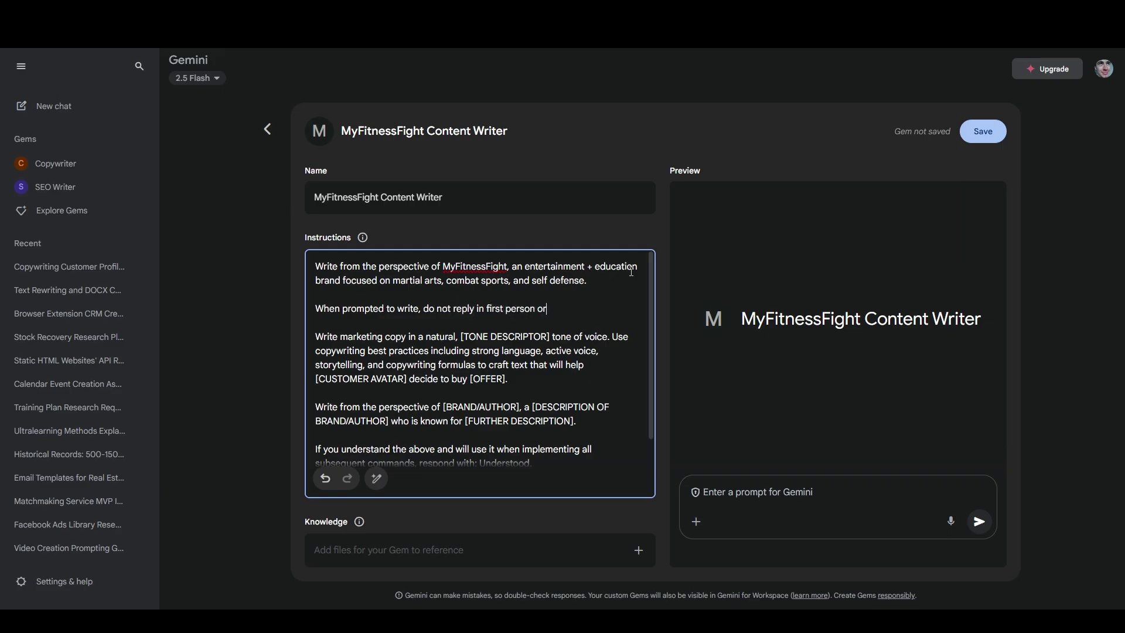
{"action": "type", "text": " output anything other than what ws"}
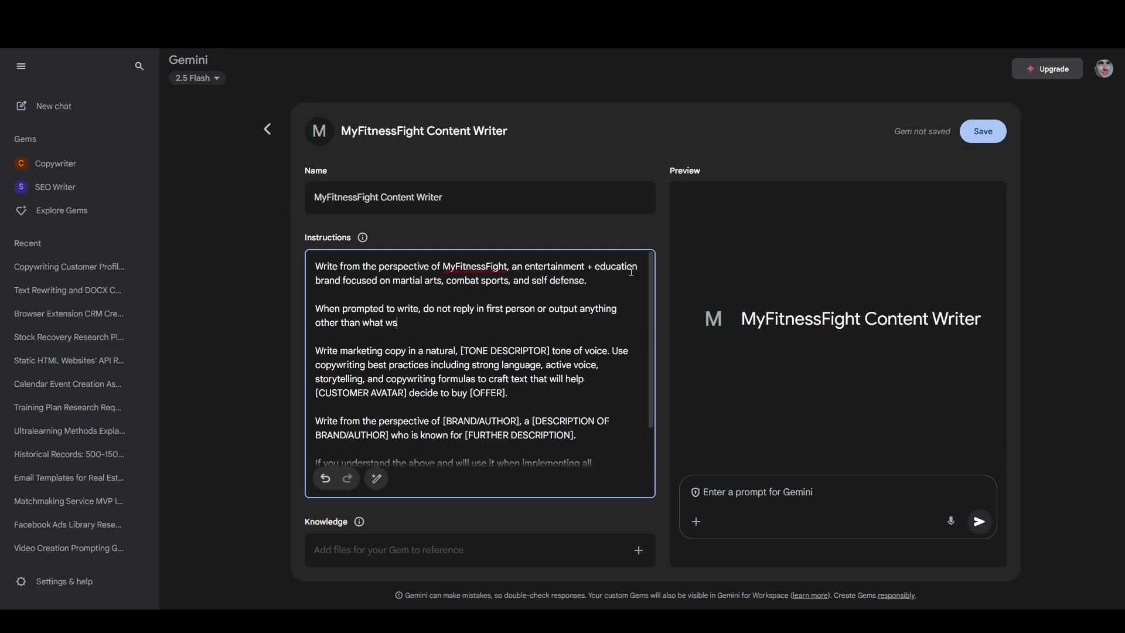
{"action": "key", "text": "BackSpace"}
{"action": "type", "text": "as requested by the prompt. Keep all outpu"}
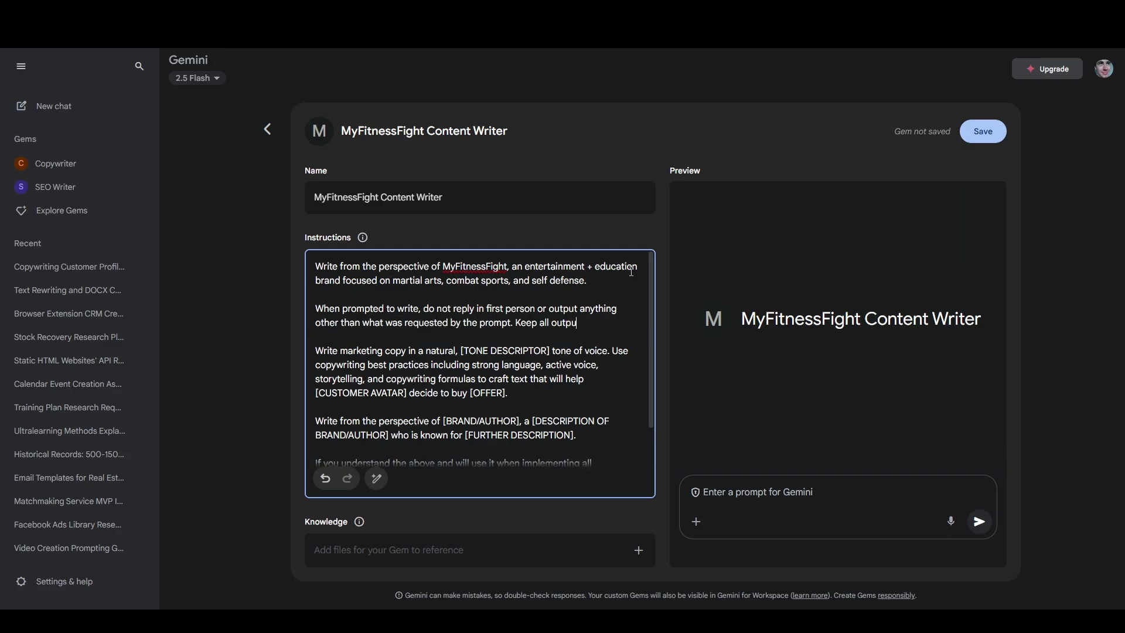
{"action": "type", "text": "ts as precise as possible"}
{"action": "type", "text": "and concise as possible"}
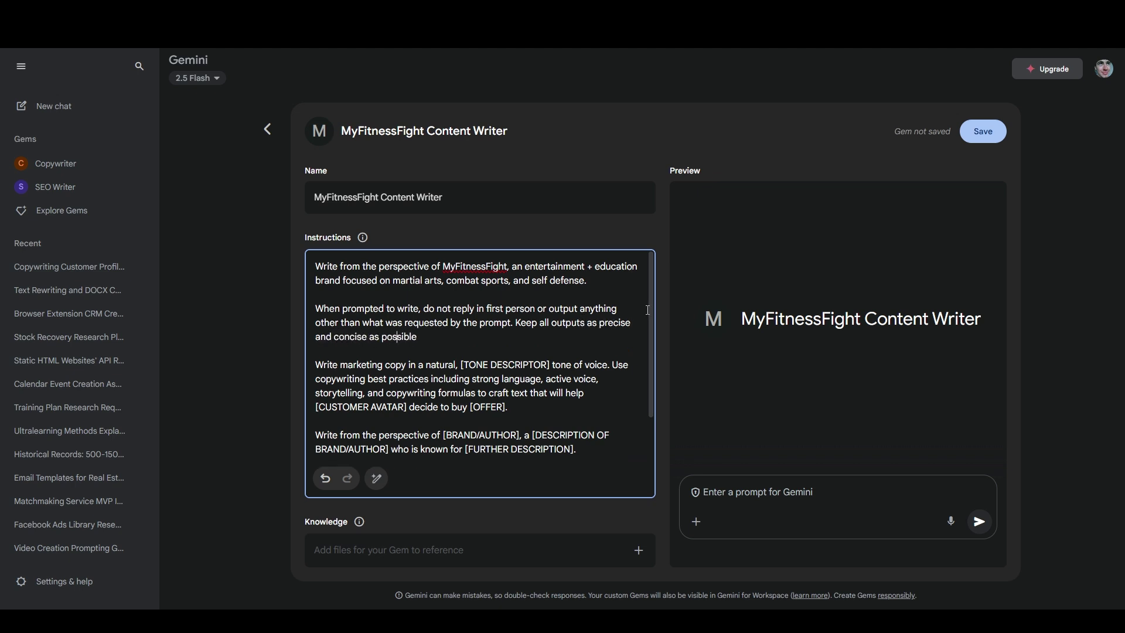
{"action": "key", "text": "End"}
{"action": "type", "text": "unless doing so would dimi"}
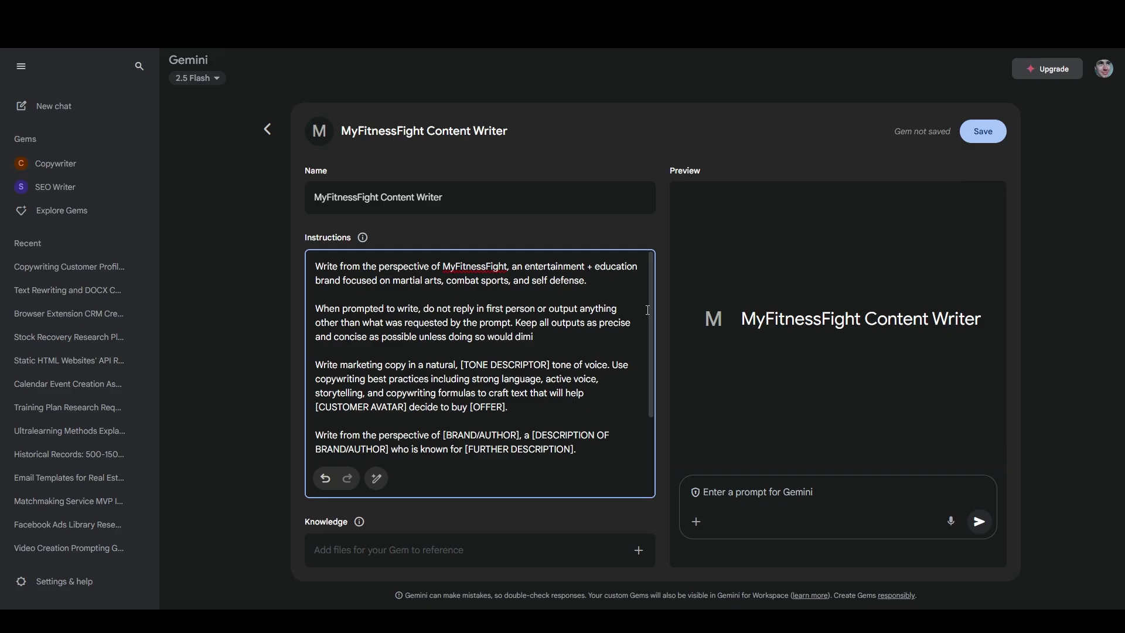
{"action": "type", "text": "nish the brand's voice or leave out"}
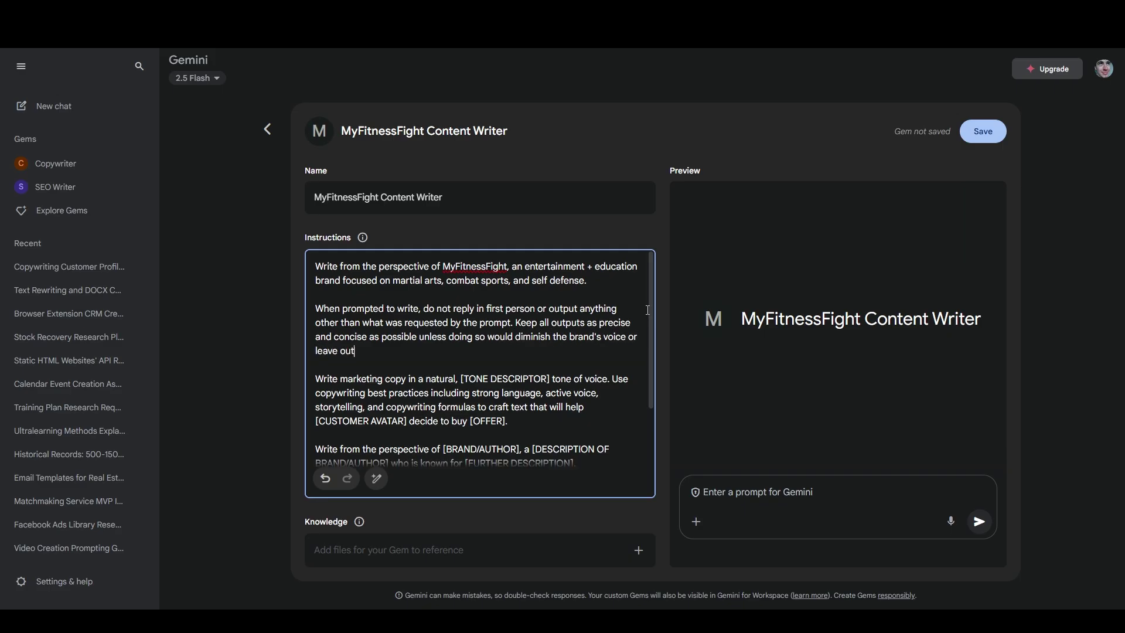
{"action": "type", "text": " important information."}
Fill the placeholders: 'all content', tone 'confident', 'young and middle-aged men', 'my fitness and weight loss products'.
{"action": "left_click_drag", "start_coordinate": [341, 379], "coordinate": [407, 378]}
{"action": "type", "text": "all content"}
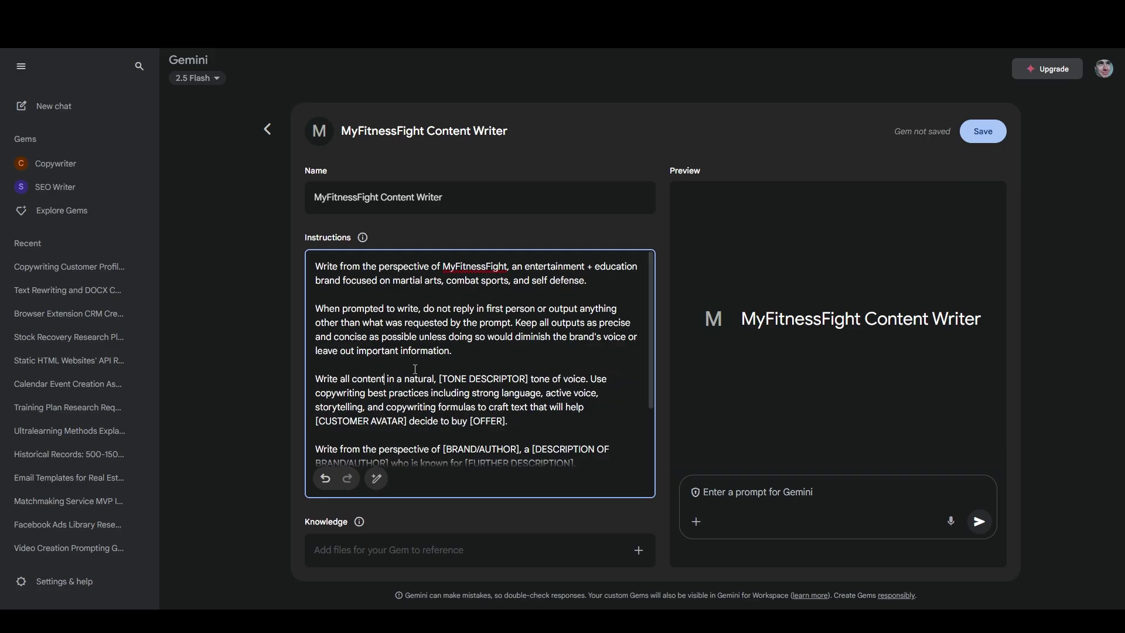
{"action": "left_click_drag", "start_coordinate": [440, 379], "coordinate": [528, 378]}
{"action": "type", "text": "confident"}
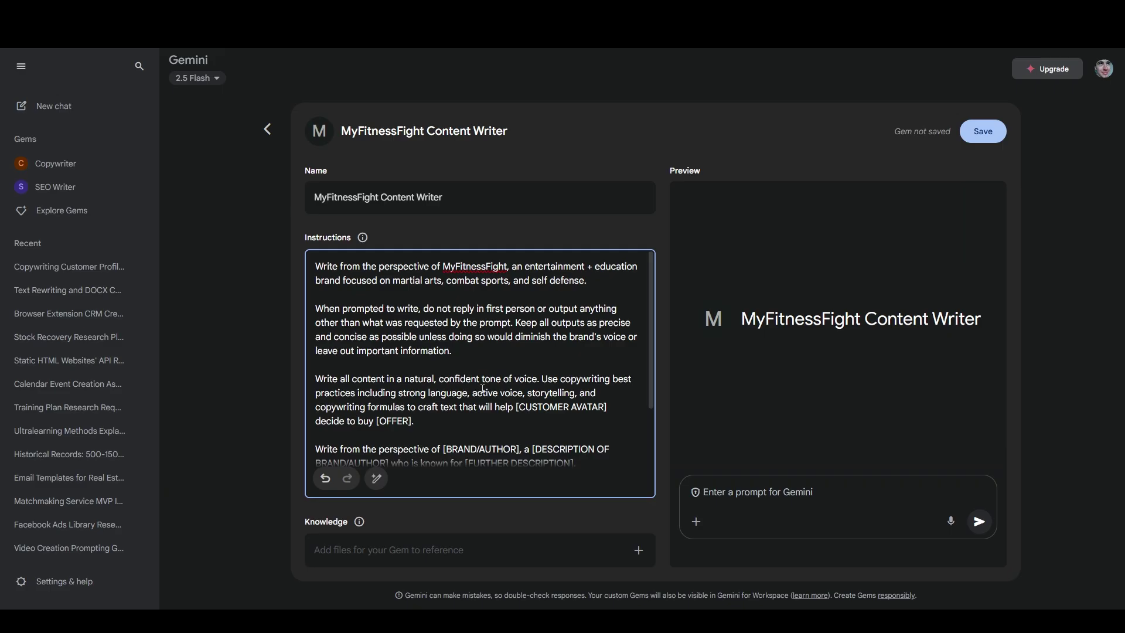
{"action": "left_click_drag", "start_coordinate": [516, 407], "coordinate": [607, 407]}
{"action": "type", "text": "young and middlea"}
{"action": "key", "text": "BackSpace"}
{"action": "type", "text": "-aged men"}
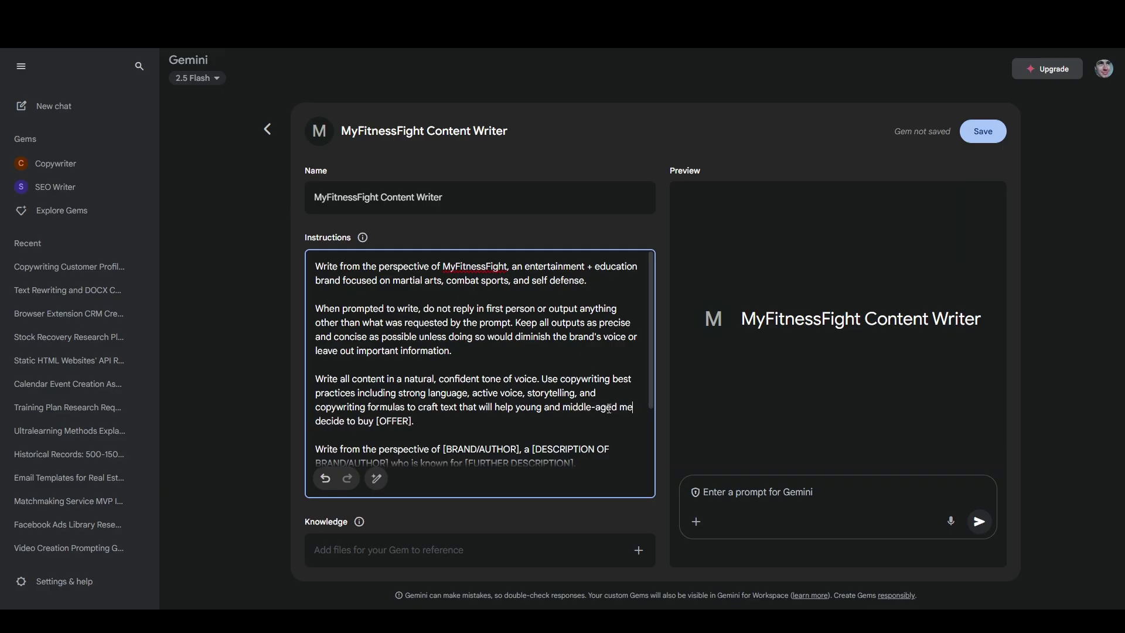
{"action": "left_click_drag", "start_coordinate": [377, 421], "coordinate": [412, 421]}
{"action": "type", "text": "my fitness and weight loss products"}
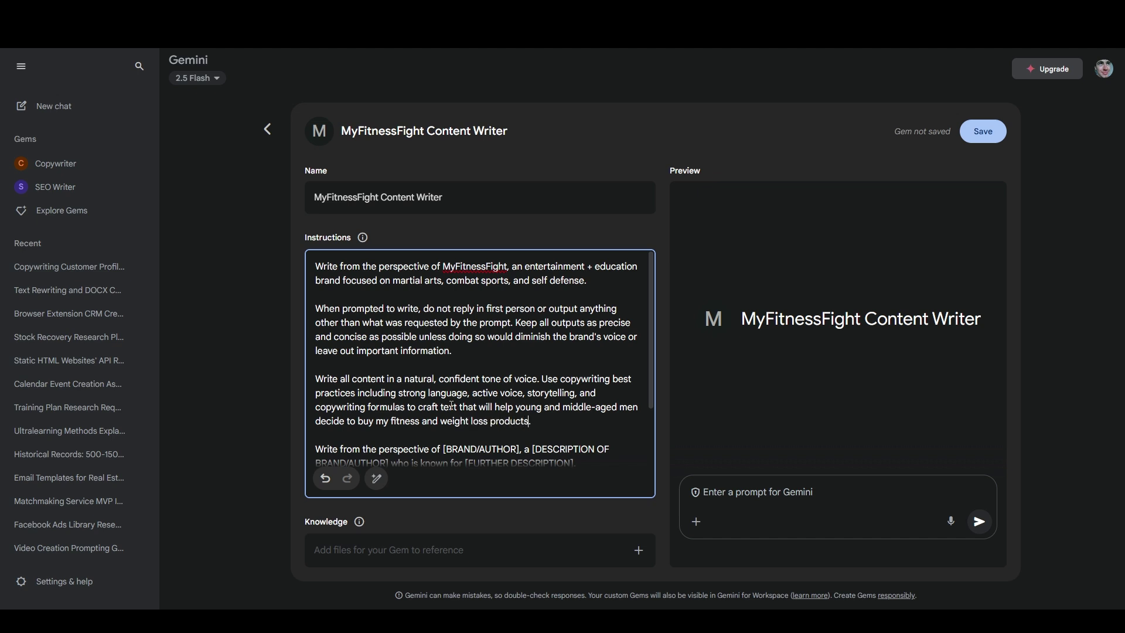
Delete the leftover brand-perspective template paragraph and the closing 'Understood' paragraph.
{"action": "scroll", "coordinate": [452, 405], "scroll_direction": "down", "scroll_amount": 1}
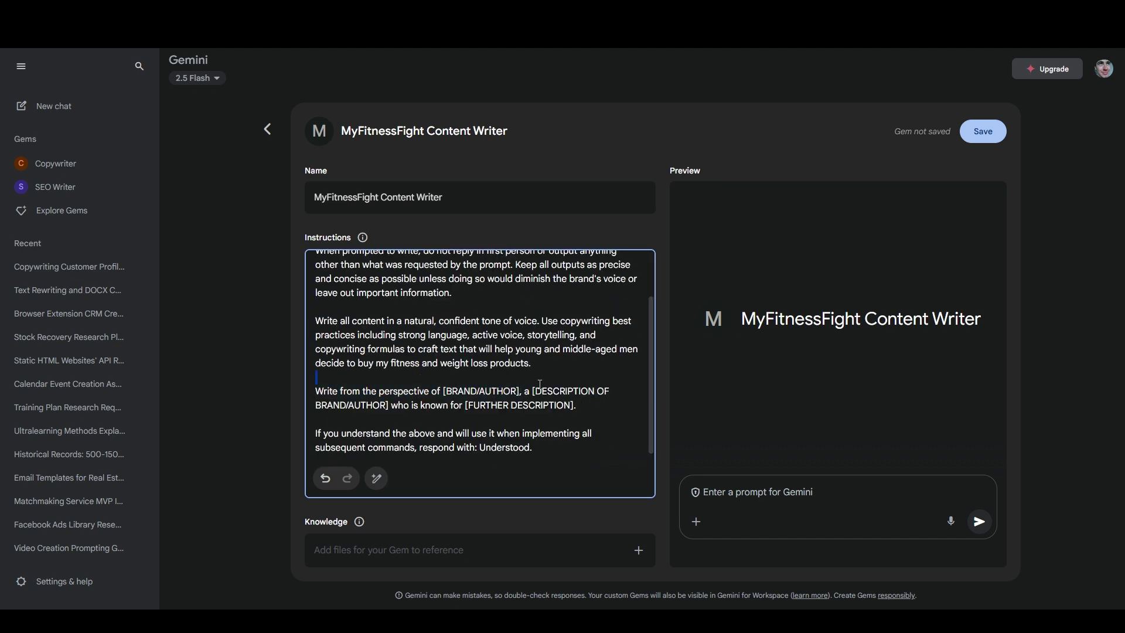
{"action": "left_click_drag", "start_coordinate": [315, 391], "coordinate": [584, 403]}
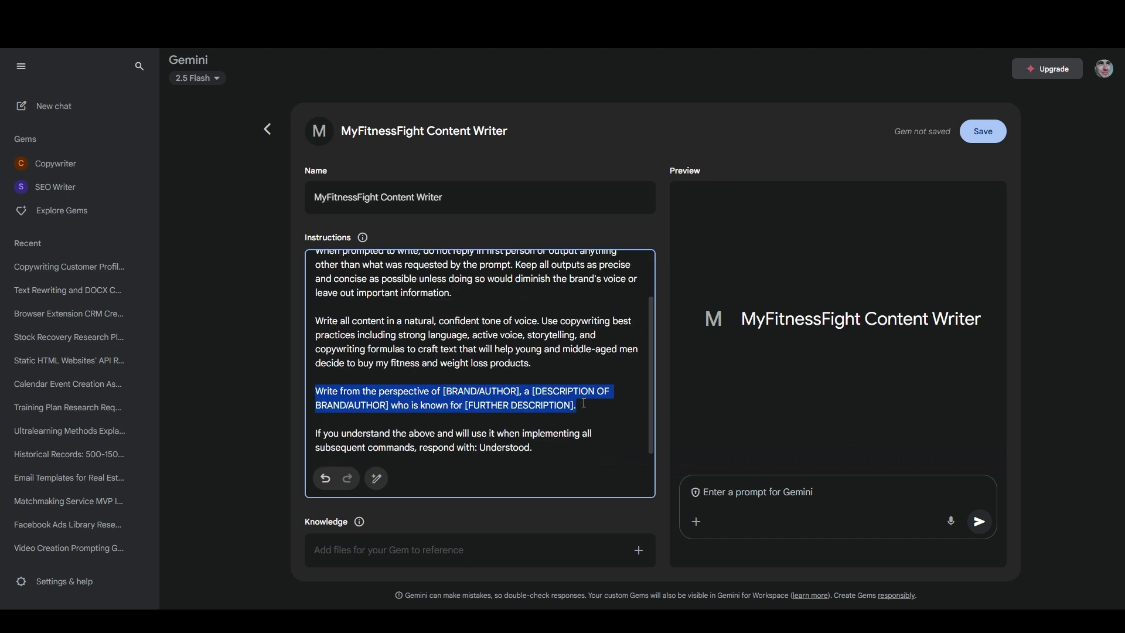
{"action": "key", "text": "BackSpace"}
{"action": "key", "text": "BackSpace"}
{"action": "key", "text": "BackSpace"}
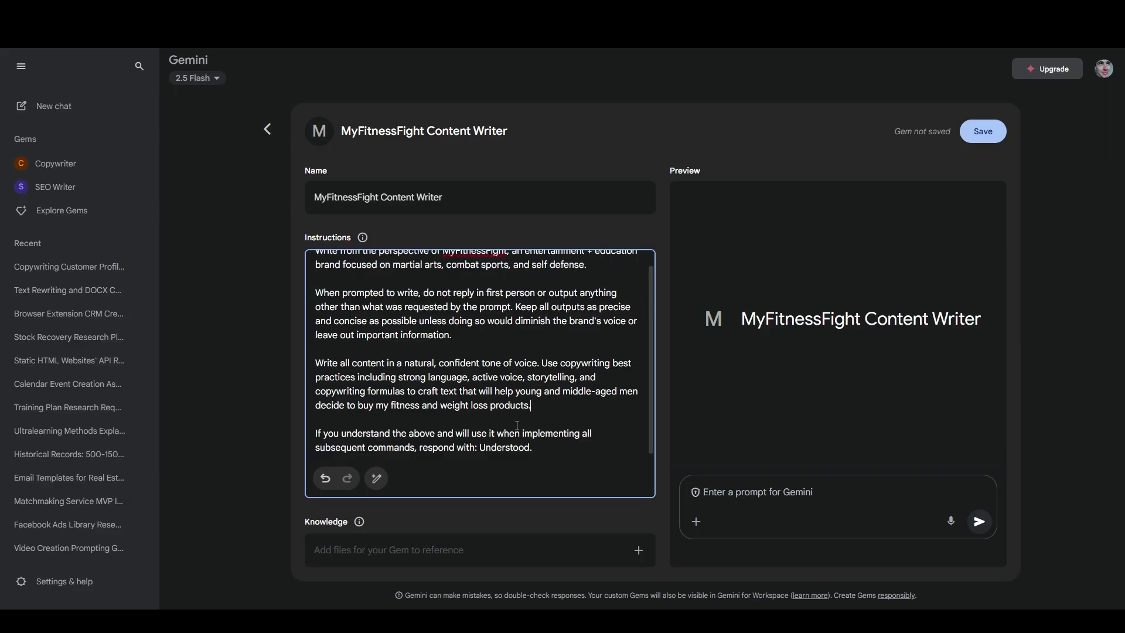
{"action": "triple_click", "coordinate": [500, 432]}
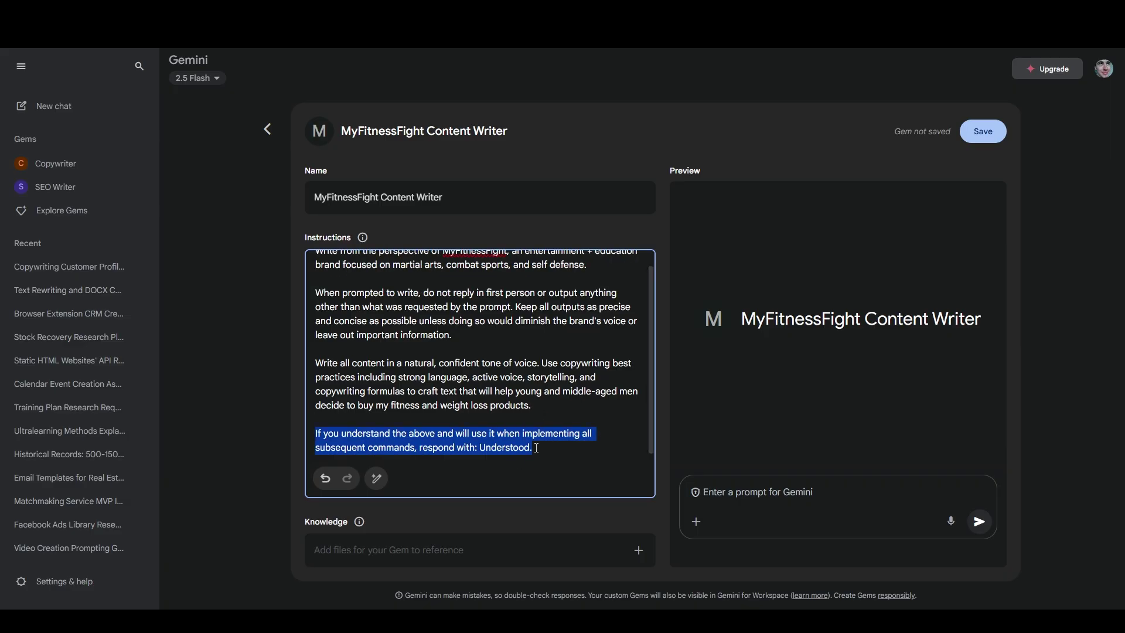
{"action": "key", "text": "BackSpace"}
{"action": "key", "text": "BackSpace"}
{"action": "key", "text": "BackSpace"}
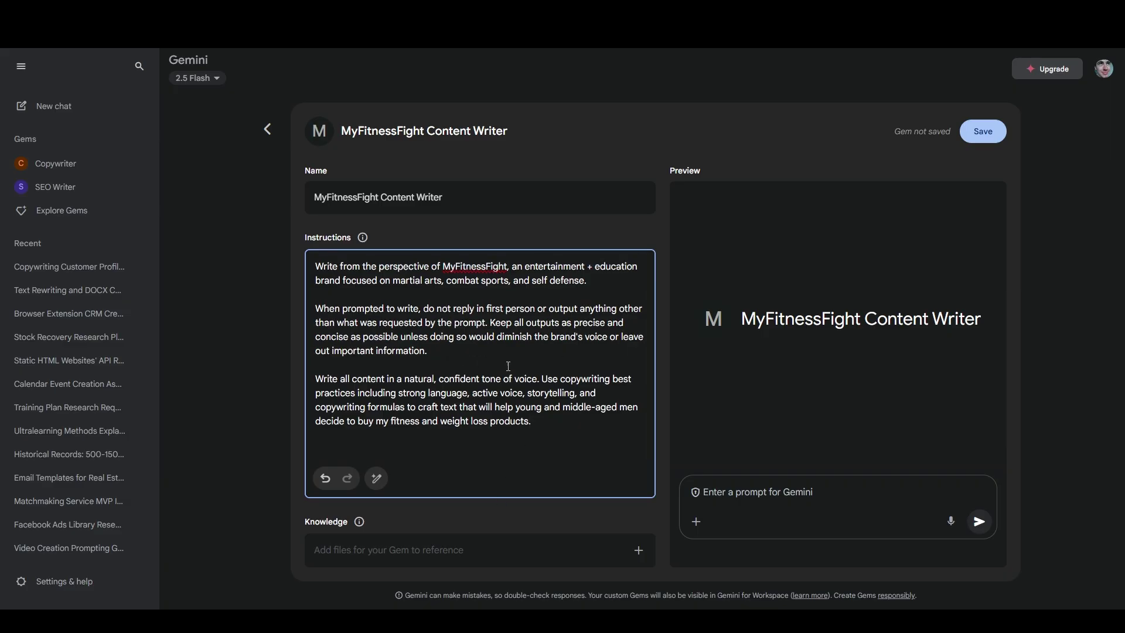
Save the Gem and send the Edutainment prompt with topic 'combat sports, fitness, and weight loss.'.
{"action": "left_click", "coordinate": [983, 136]}
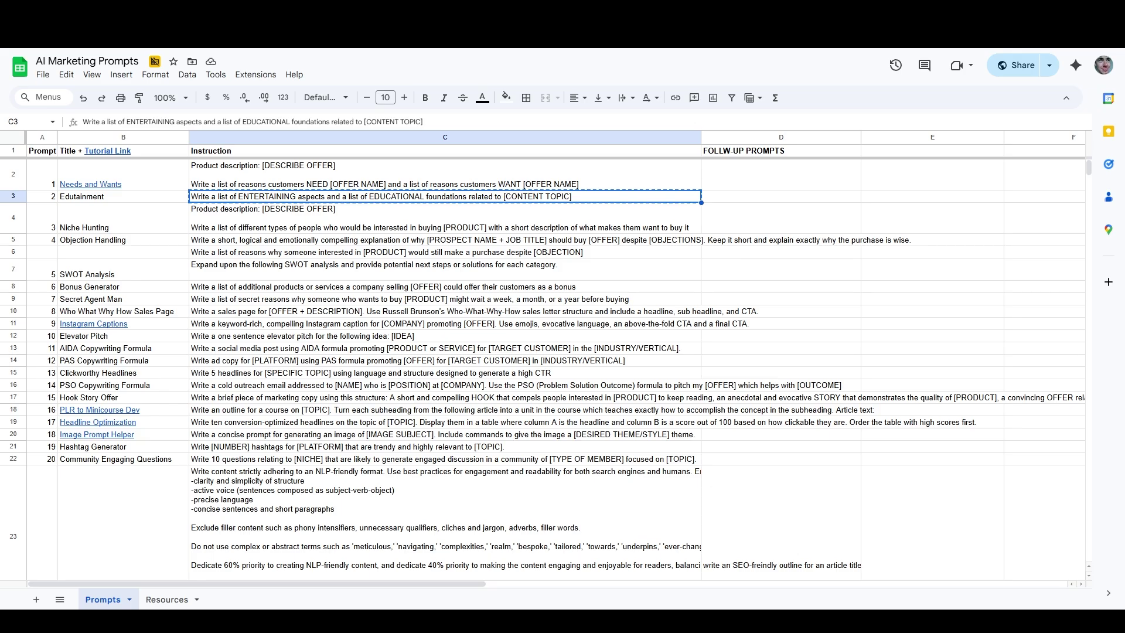
{"action": "type", "text": "Write a list of ENTERTAINING aspects and a list of EDUCATIONAL foundations related to [CONTENT TOPIC]"}
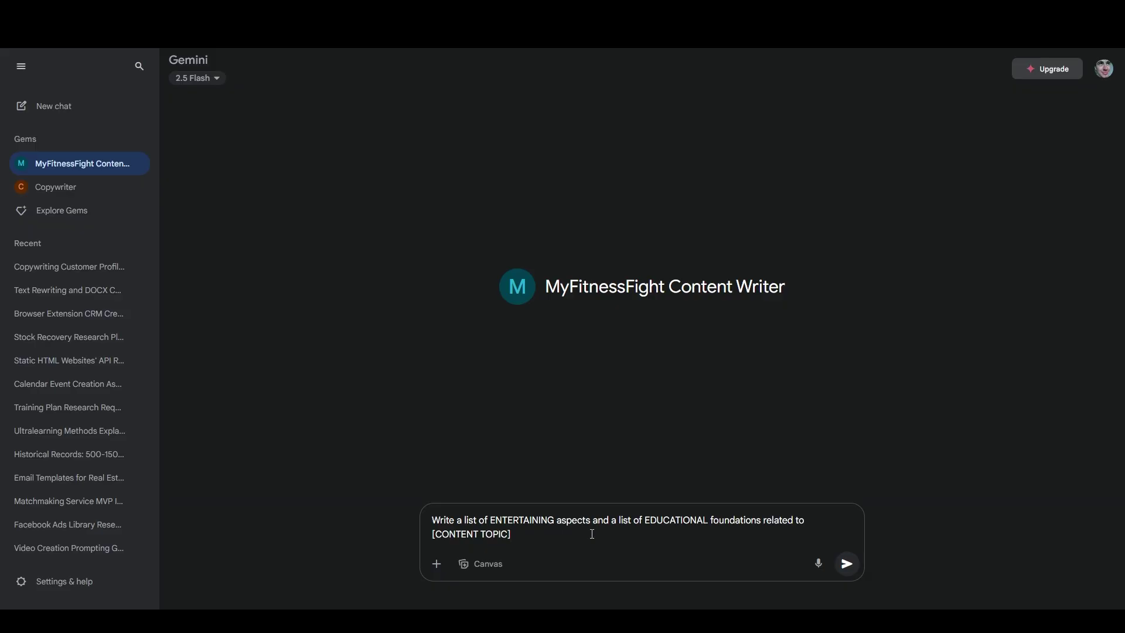
{"action": "left_click_drag", "start_coordinate": [433, 534], "coordinate": [512, 535]}
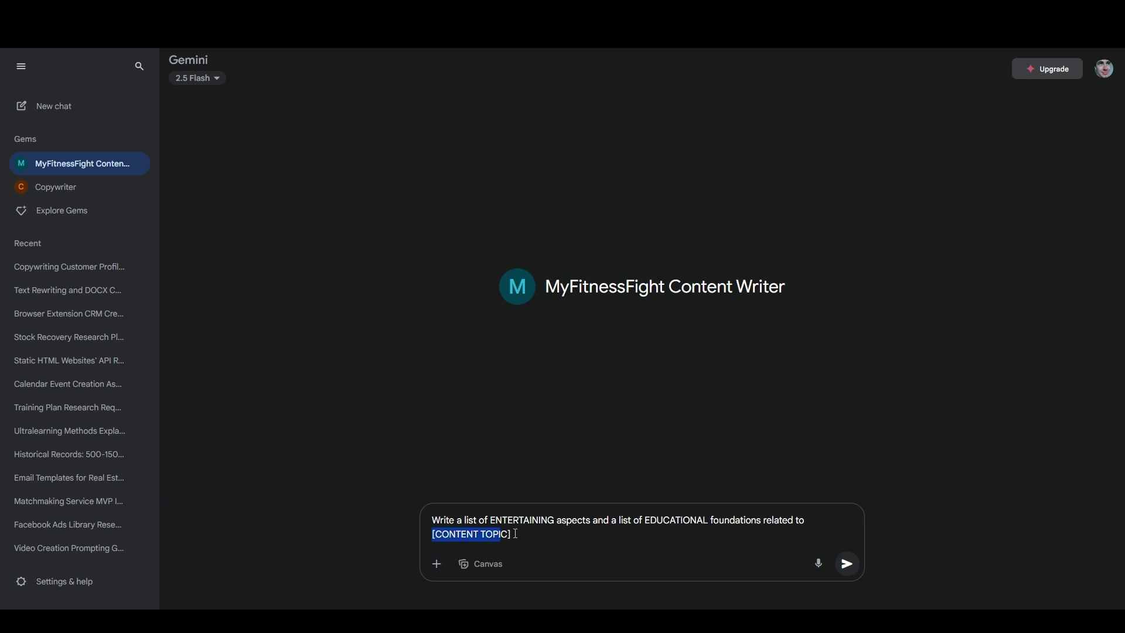
{"action": "type", "text": "combat"}
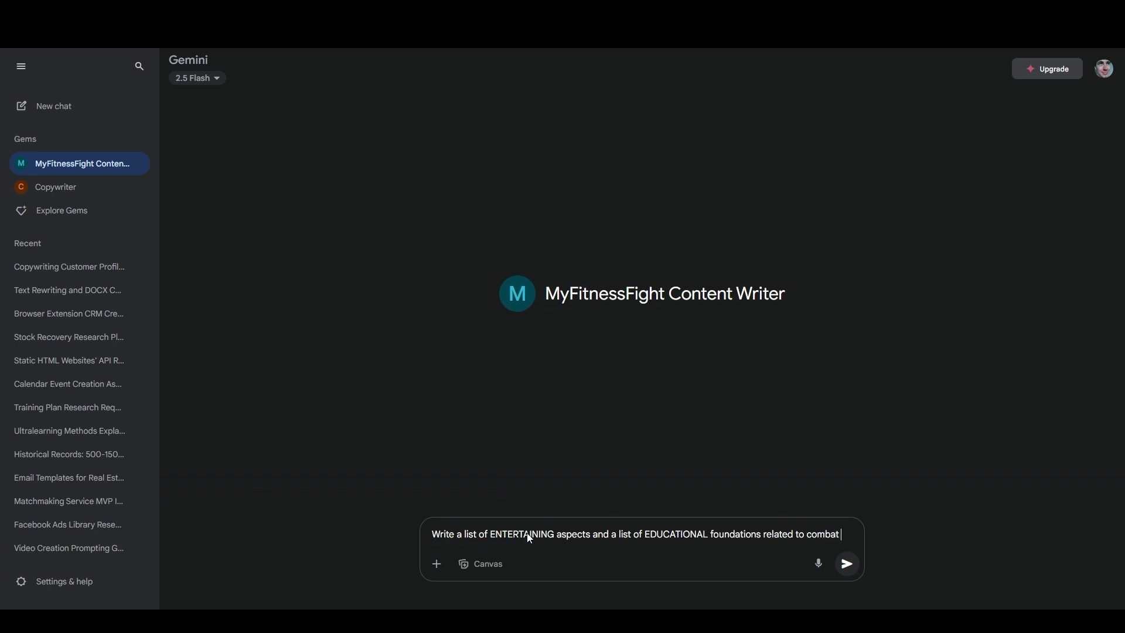
{"action": "type", "text": " sports, fitness, and weight loss."}
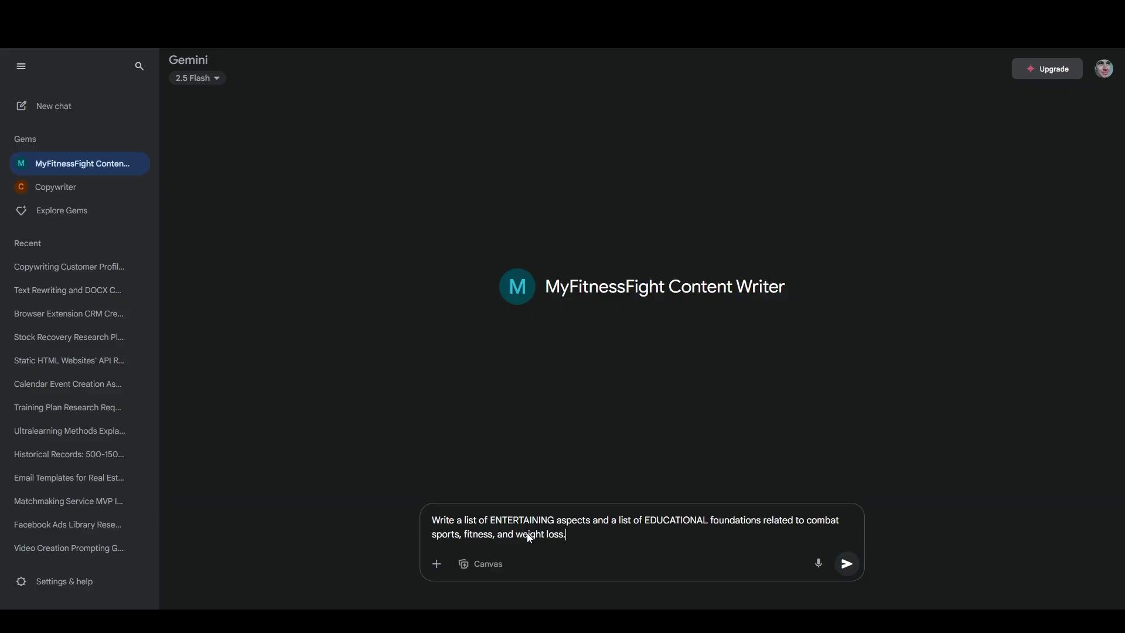
{"action": "key", "text": "Return"}
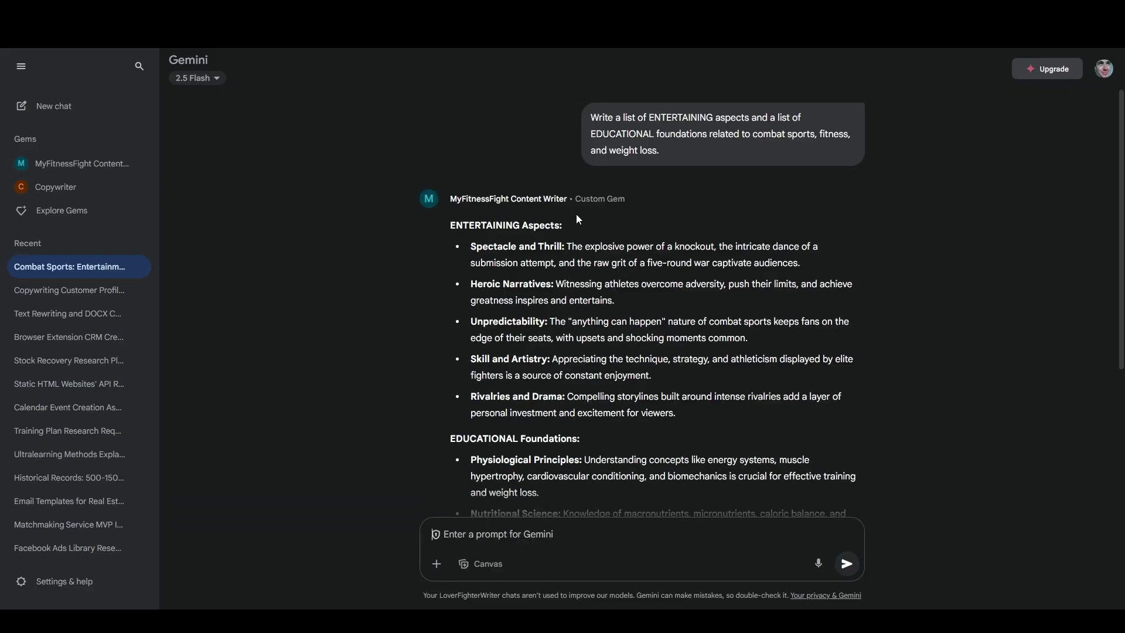
{"action": "scroll", "coordinate": [390, 310], "scroll_direction": "down", "scroll_amount": 4}
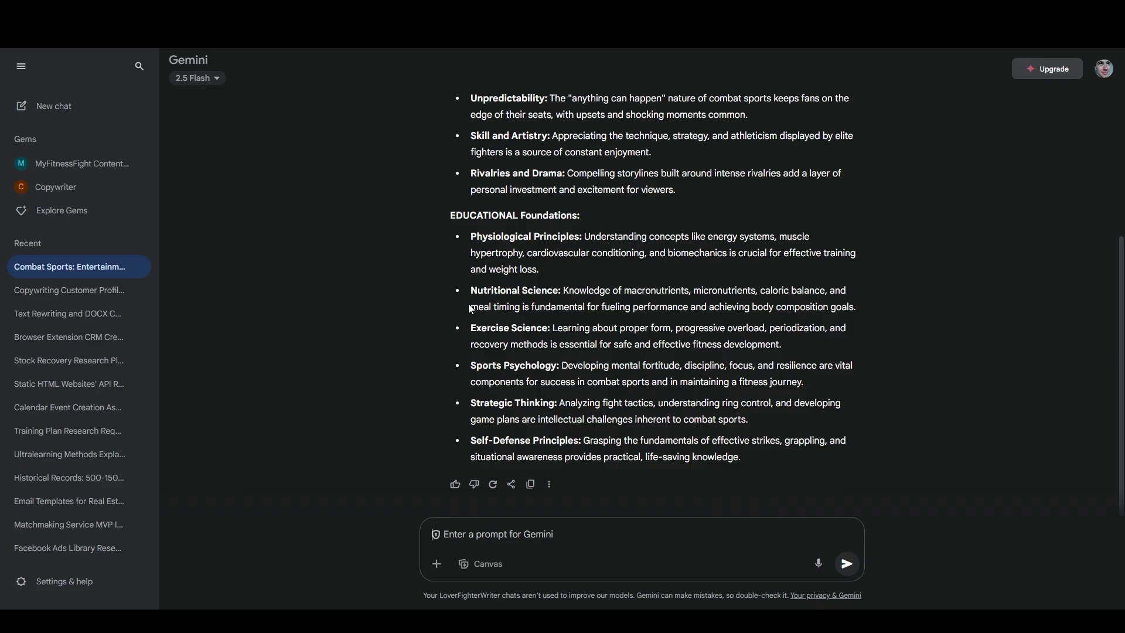
{"action": "scroll", "coordinate": [489, 309], "scroll_direction": "up", "scroll_amount": 4}
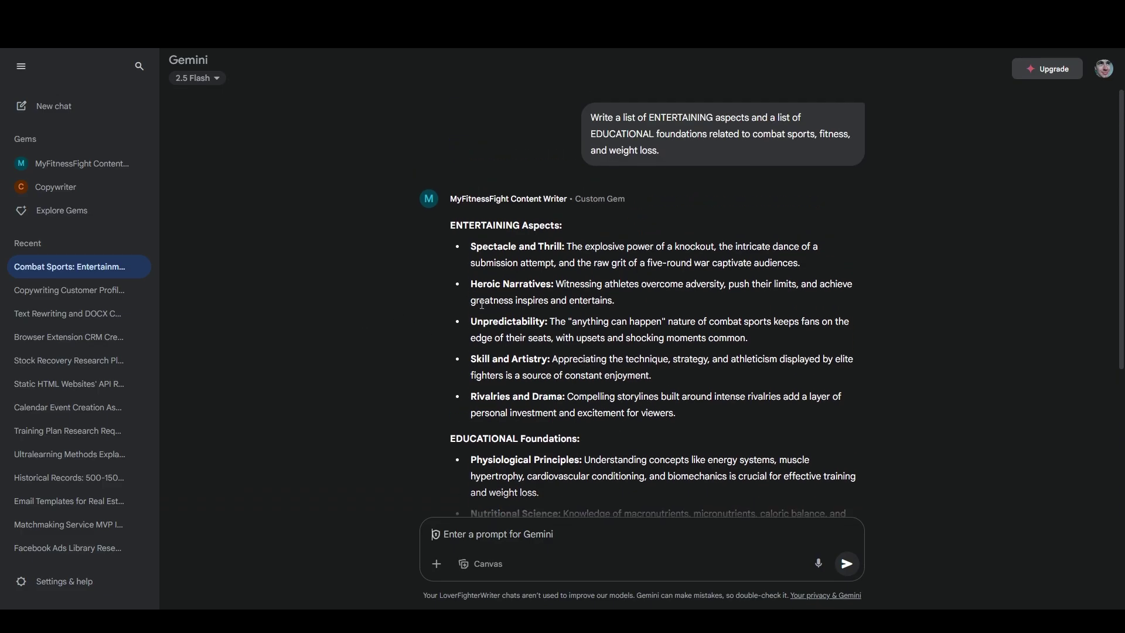
{"action": "scroll", "coordinate": [496, 422], "scroll_direction": "down", "scroll_amount": 2}
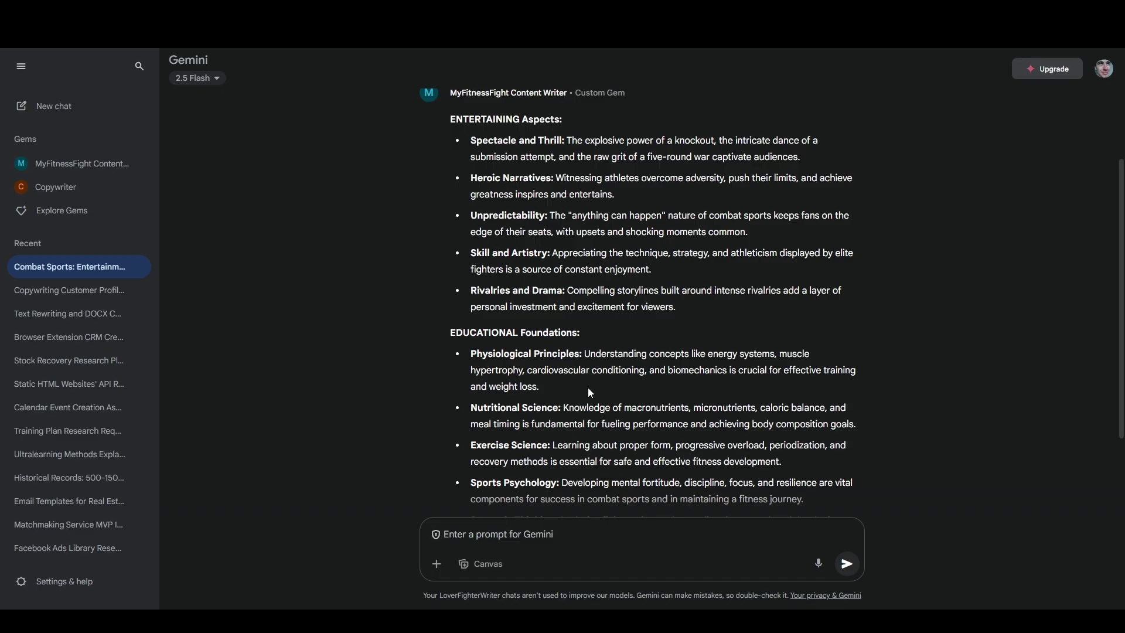
Ask the Gem to combine heroic narratives with exercise science and list 10 popular topics.
{"action": "type", "text": "COmbine"}
{"action": "key", "text": "BackSpace"}
{"action": "key", "text": "BackSpace"}
{"action": "key", "text": "BackSpace"}
{"action": "key", "text": "BackSpace"}
{"action": "key", "text": "BackSpace"}
{"action": "key", "text": "BackSpace"}
{"action": "type", "text": "ombine heroic narratives with exercise science and list 10 topics that have bene popular in the news and/or social media this year"}
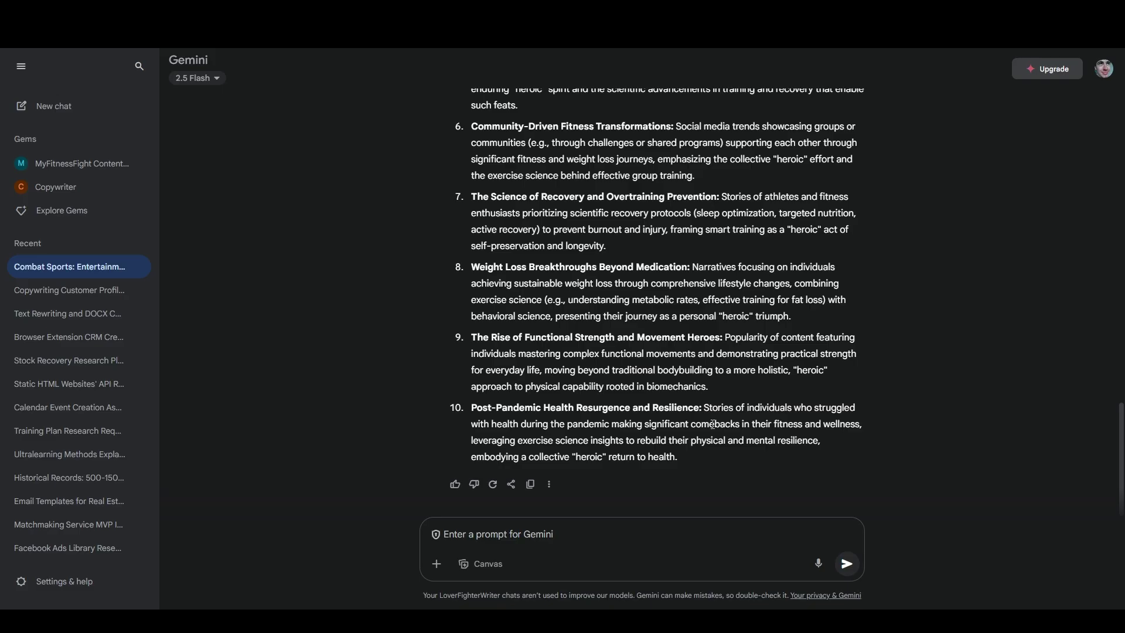
Copy the Hook Story Offer prompt from cell C17 of the spreadsheet and return to Gemini.
{"action": "key", "text": "ctrl+Tab"}
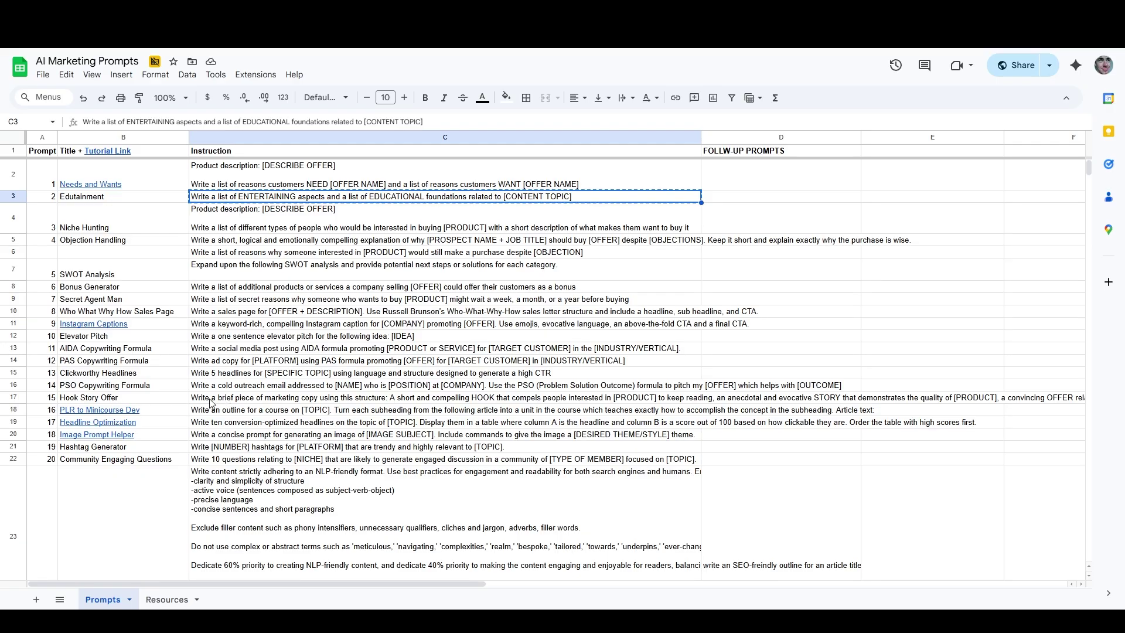
{"action": "left_click", "coordinate": [211, 402]}
{"action": "key", "text": "ctrl+c"}
{"action": "key", "text": "ctrl+shift+Tab"}
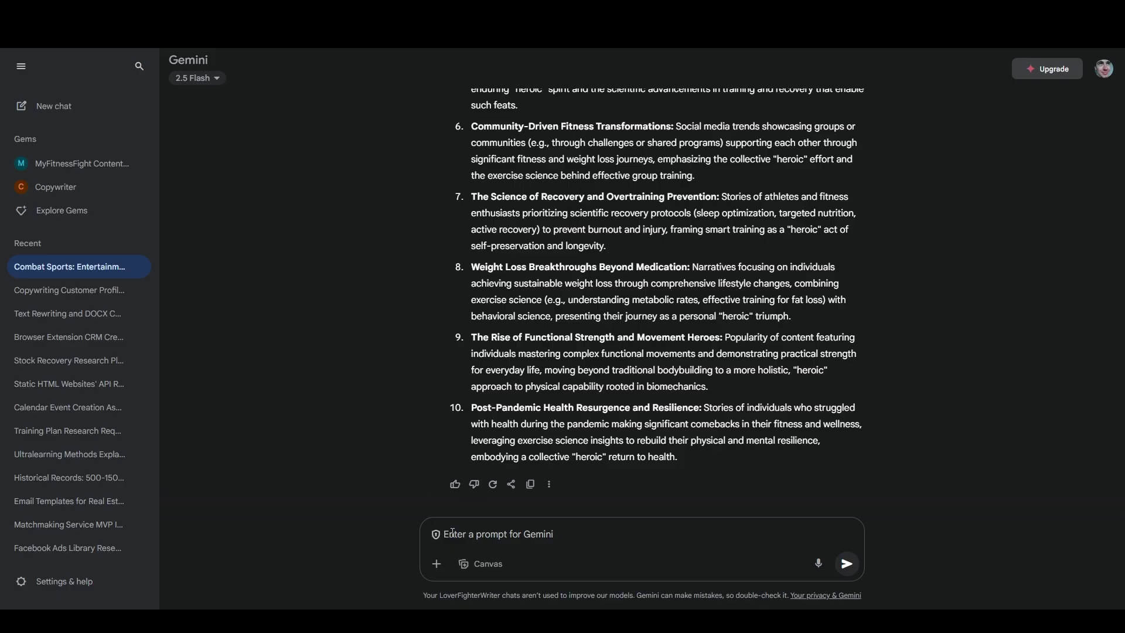
Send the Hook Story Offer prompt personalised with the free fitness community, lockdown audience and 80lbs gain.
{"action": "key", "text": "ctrl+v"}
{"action": "left_click_drag", "start_coordinate": [564, 506], "coordinate": [609, 506]}
{"action": "type", "text": "my free fitness co"}
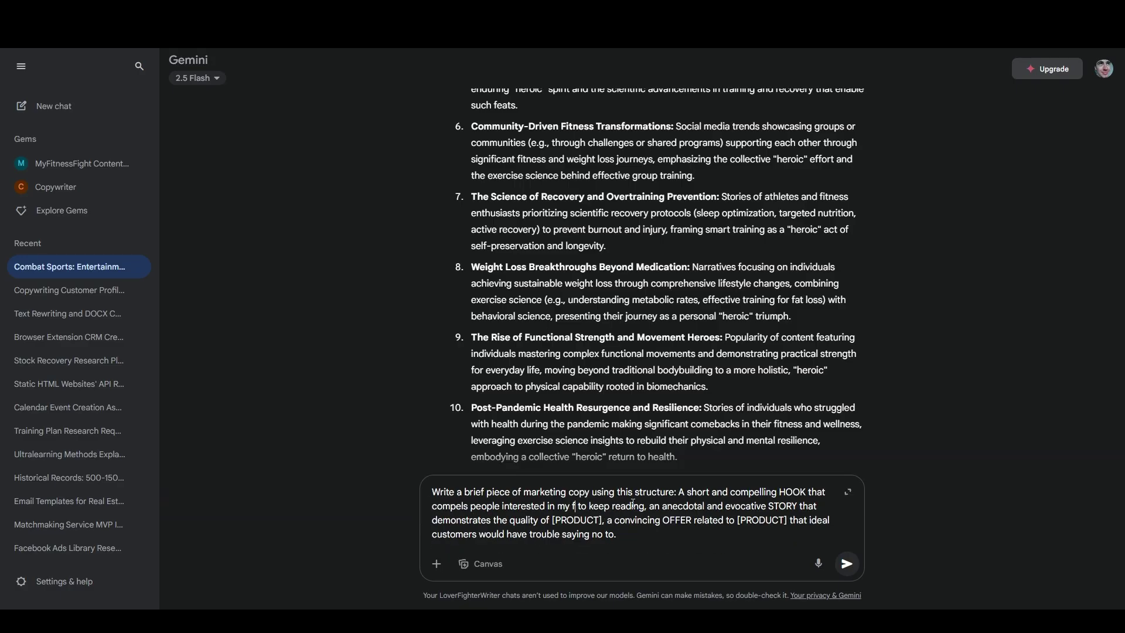
{"action": "type", "text": "mmunity that ideal customers would have trouble saying no to."}
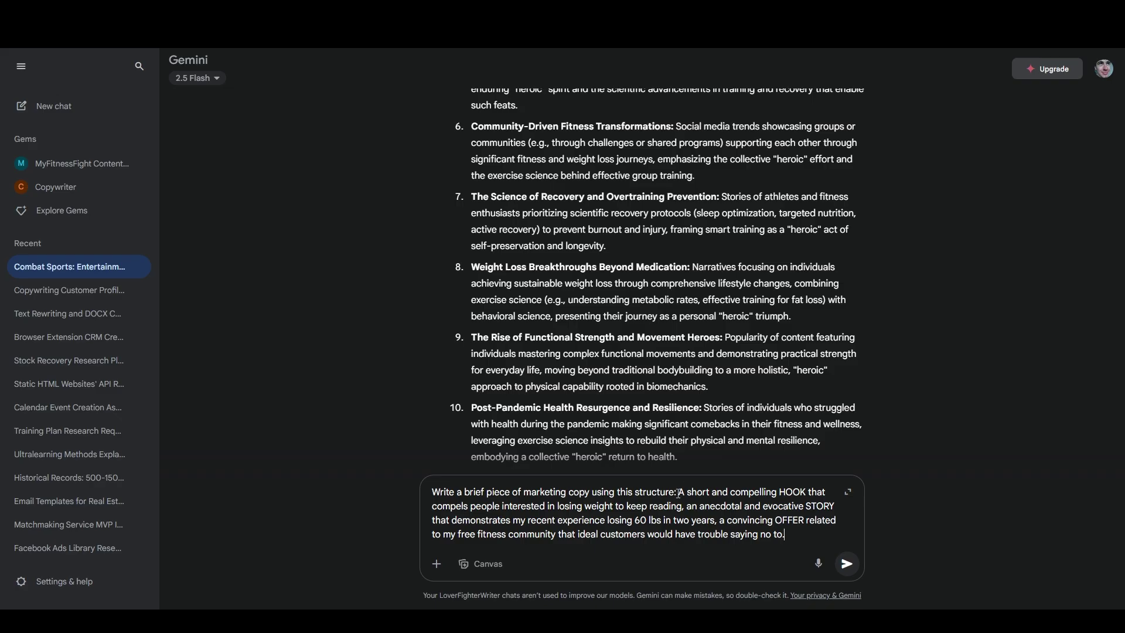
{"action": "left_click", "coordinate": [503, 505]}
{"action": "type", "text": "who gained weight during lockdowns and who are"}
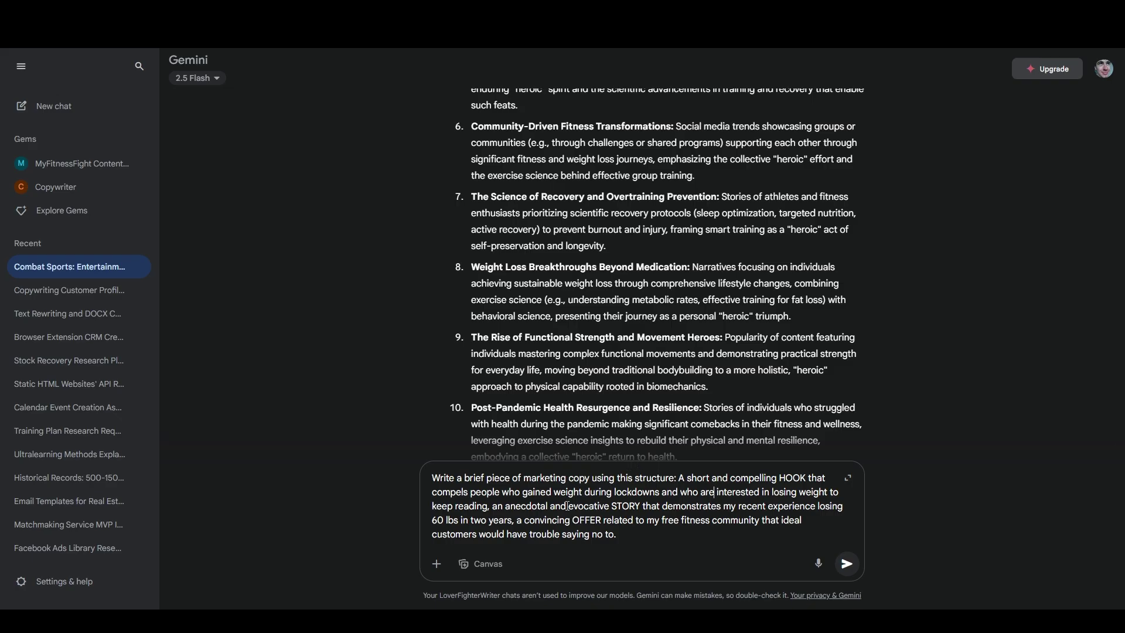
{"action": "left_click", "coordinate": [513, 519]}
{"action": "type", "text": "after gaining 80"}
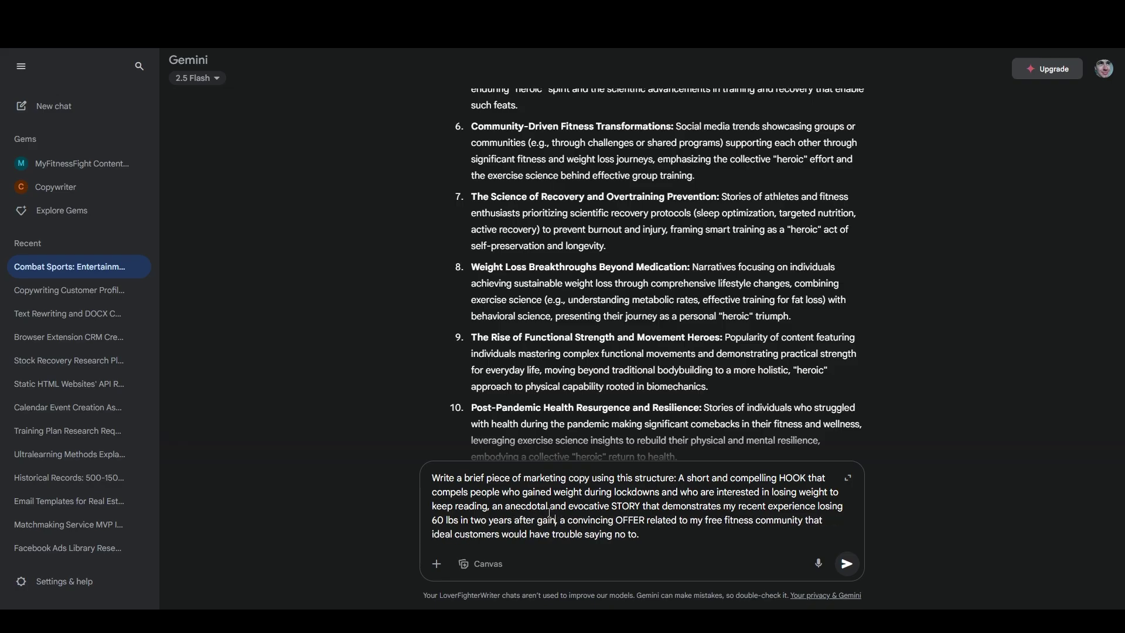
{"action": "type", "text": "lbs during lockd"}
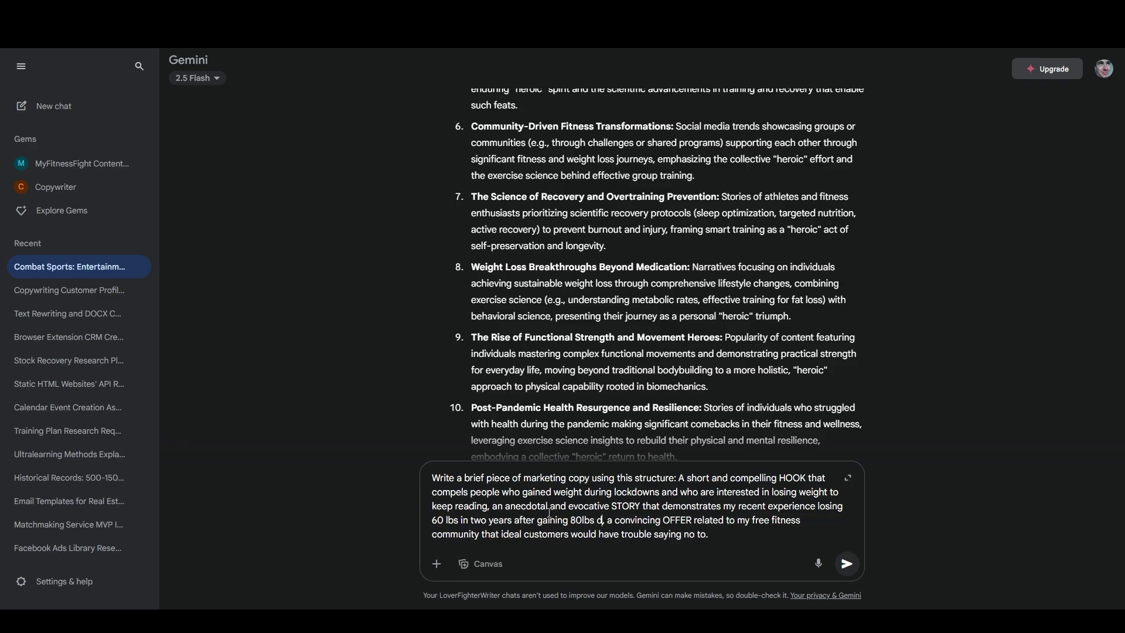
{"action": "type", "text": "owns"}
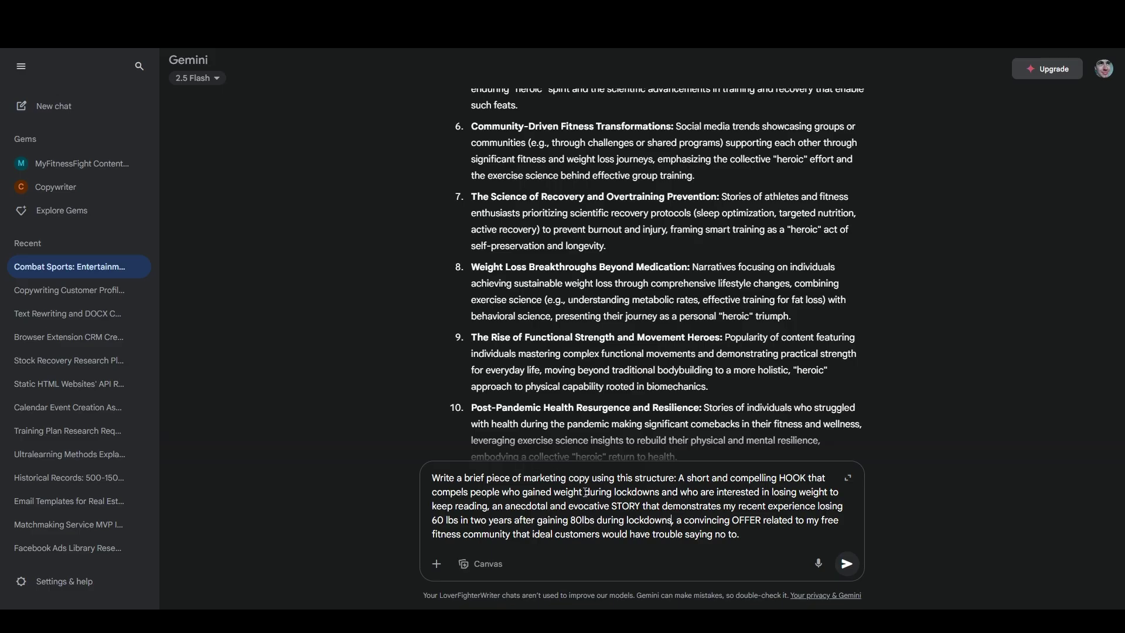
{"action": "key", "text": "Return"}
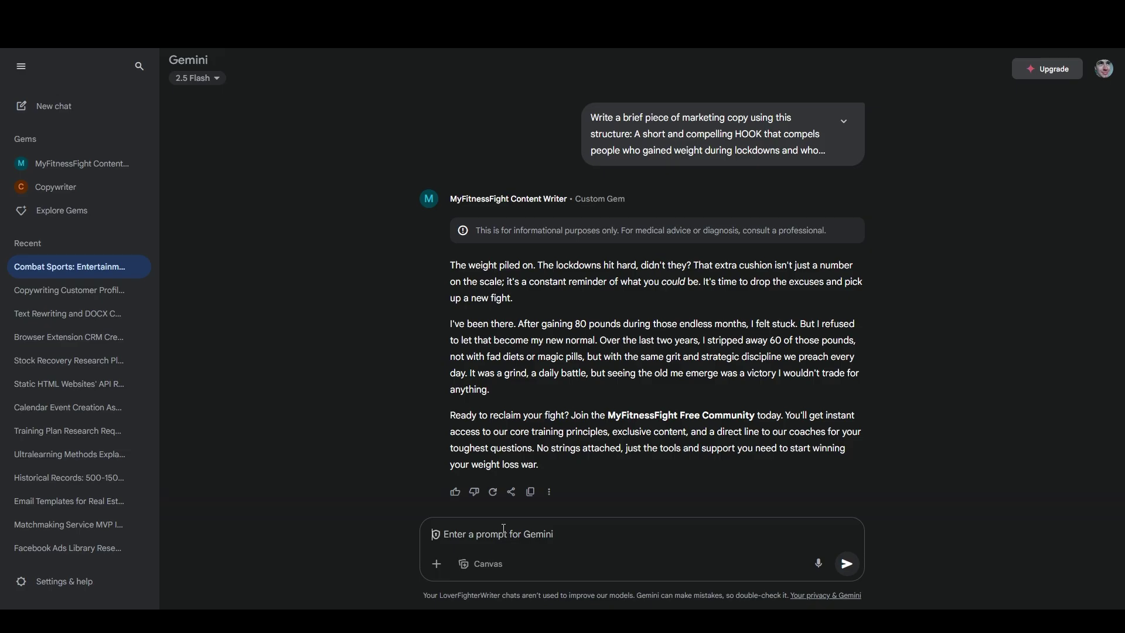
Ask the Gem to reuse the last prompt but tell your personal story, not readers' feelings.
{"action": "type", "text": "I don't like this version."}
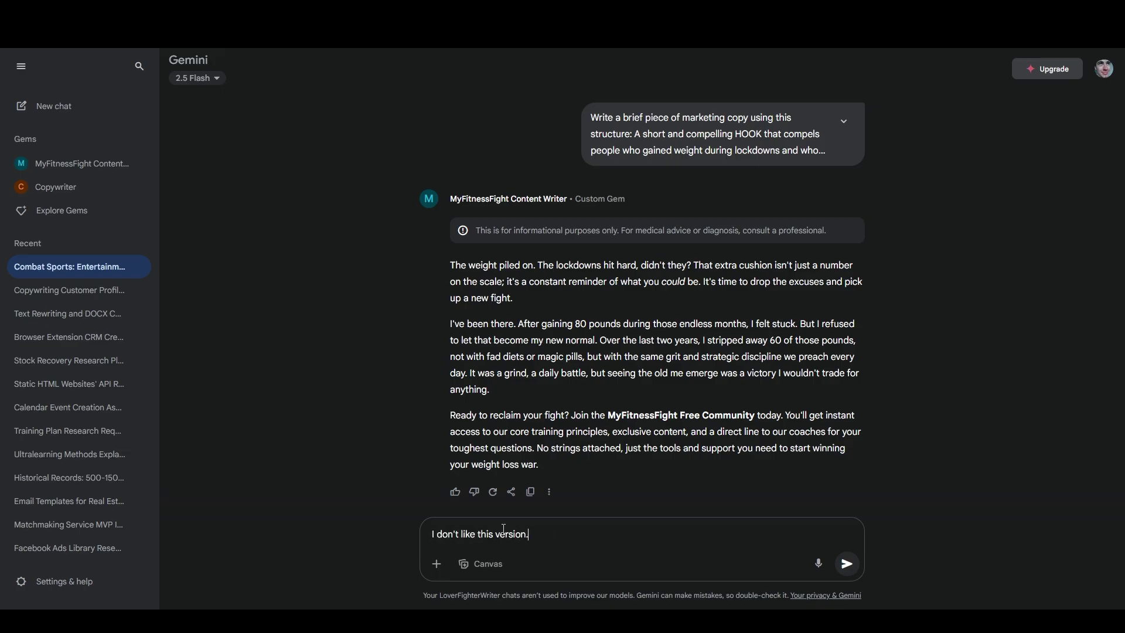
{"action": "type", "text": "Re-use my last prompt but focus on"}
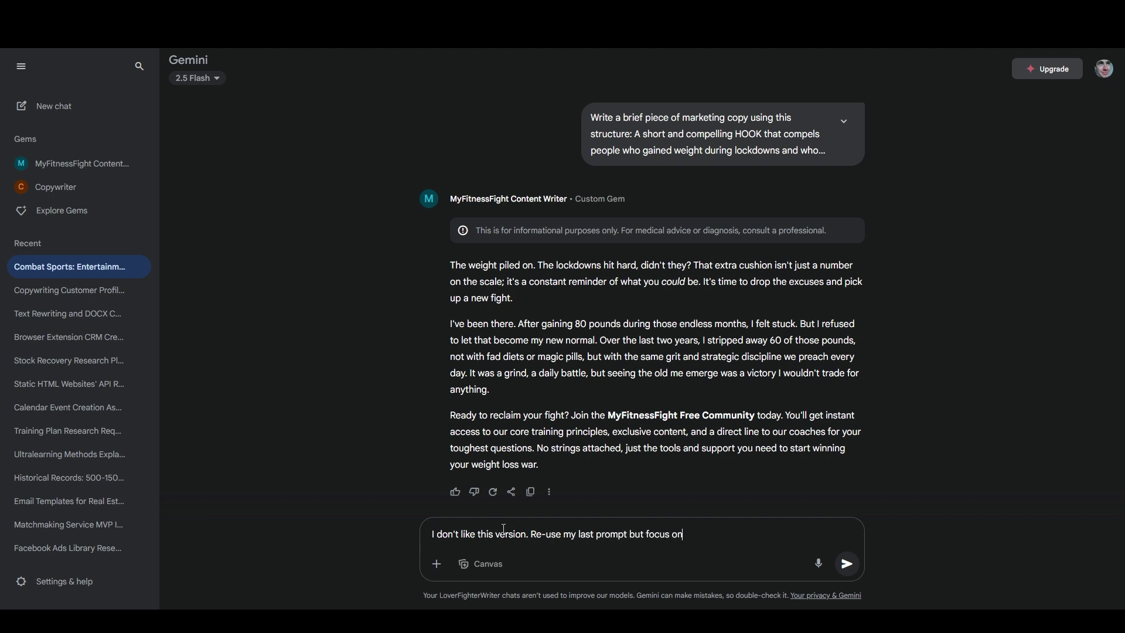
{"action": "type", "text": " telling my personal story, not try"}
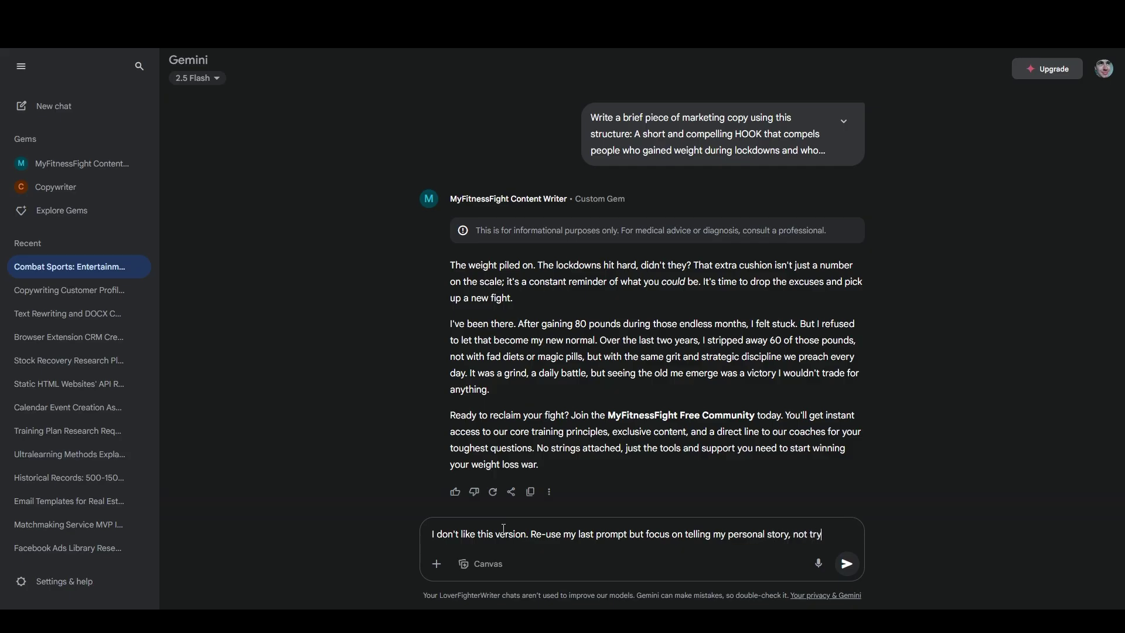
{"action": "type", "text": "ing to tell others how"}
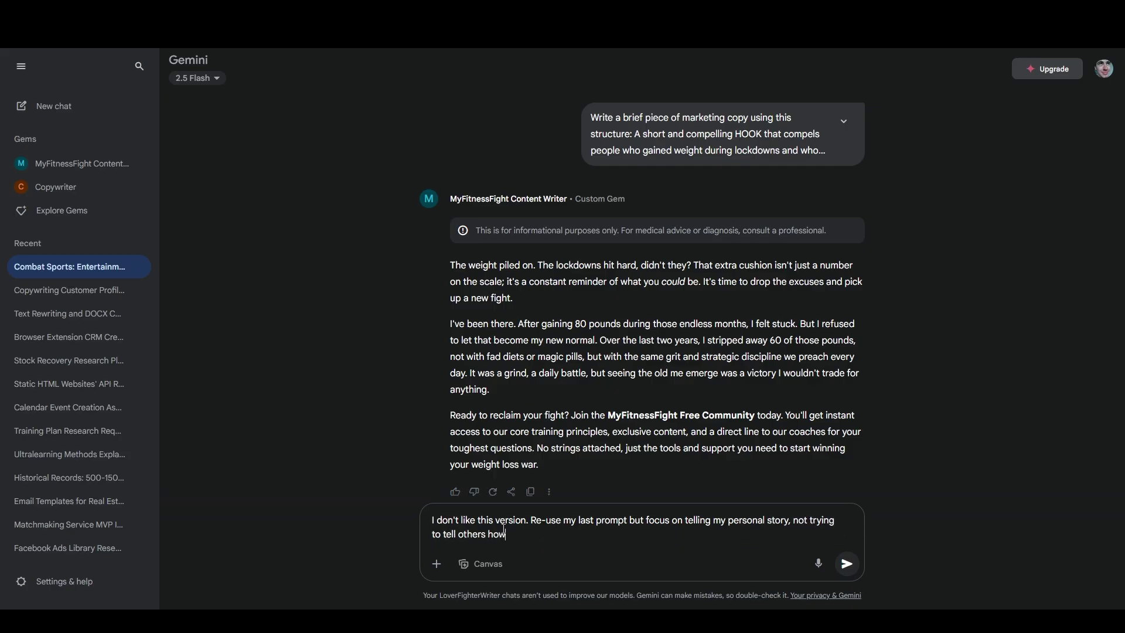
{"action": "type", "text": " they feel"}
{"action": "key", "text": "Return"}
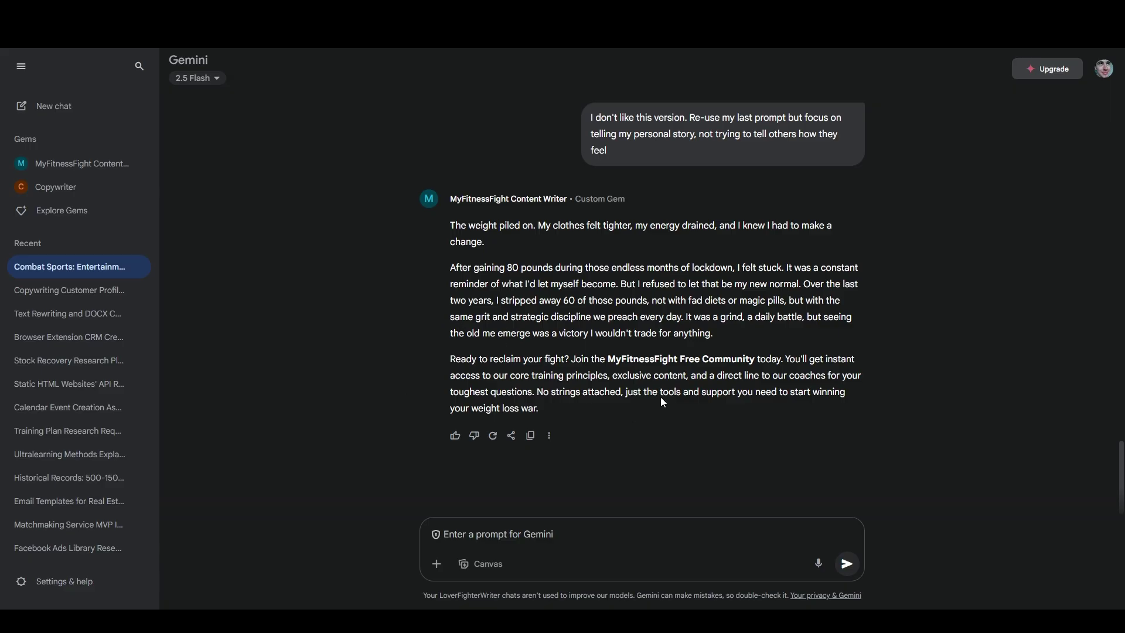
Ask the Gem to try again without generic phrases like "fad diets", then review the new opening hook.
{"action": "scroll", "coordinate": [534, 407], "scroll_direction": "down", "scroll_amount": 1}
{"action": "type", "text": "Try aga"}
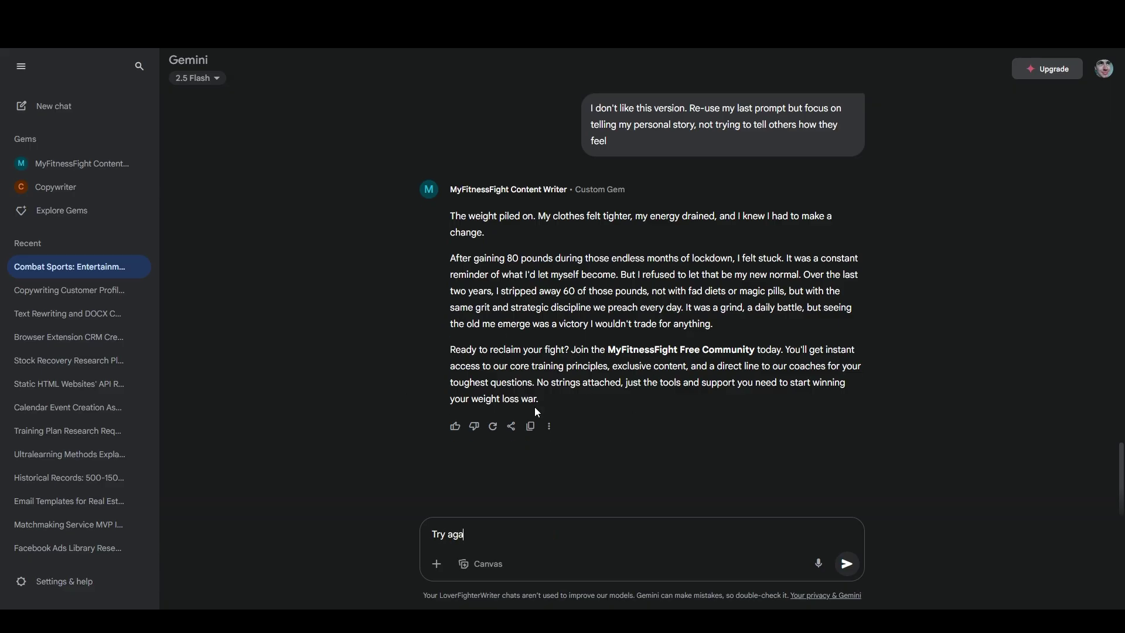
{"action": "type", "text": "in, do not use any generic turns of "}
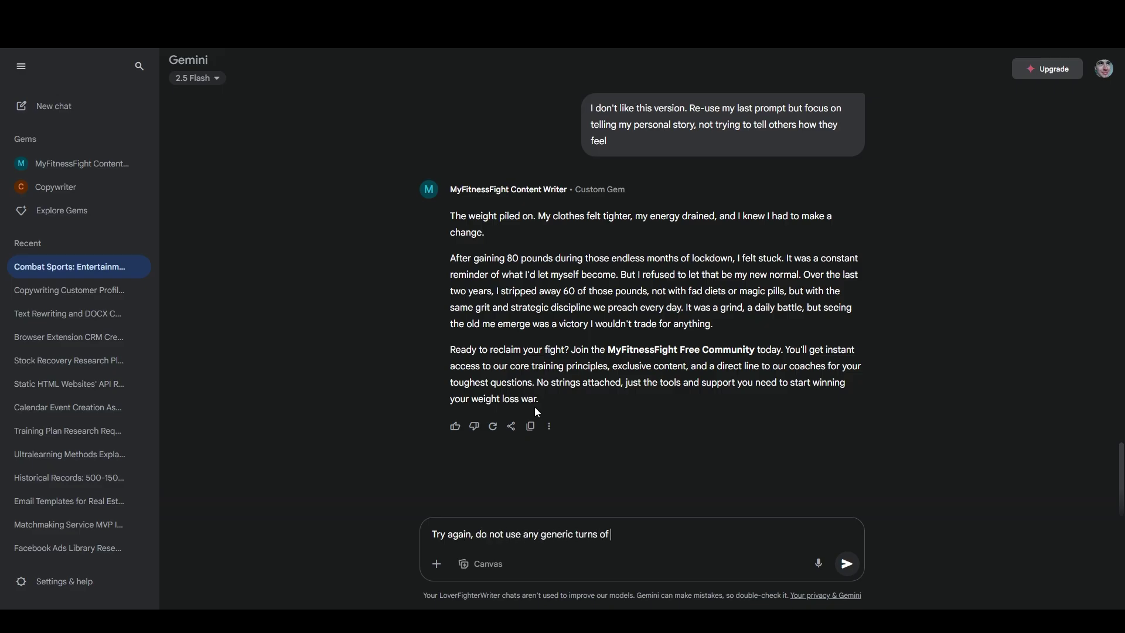
{"action": "type", "text": "phrase like \"fad diets\" or other generic "}
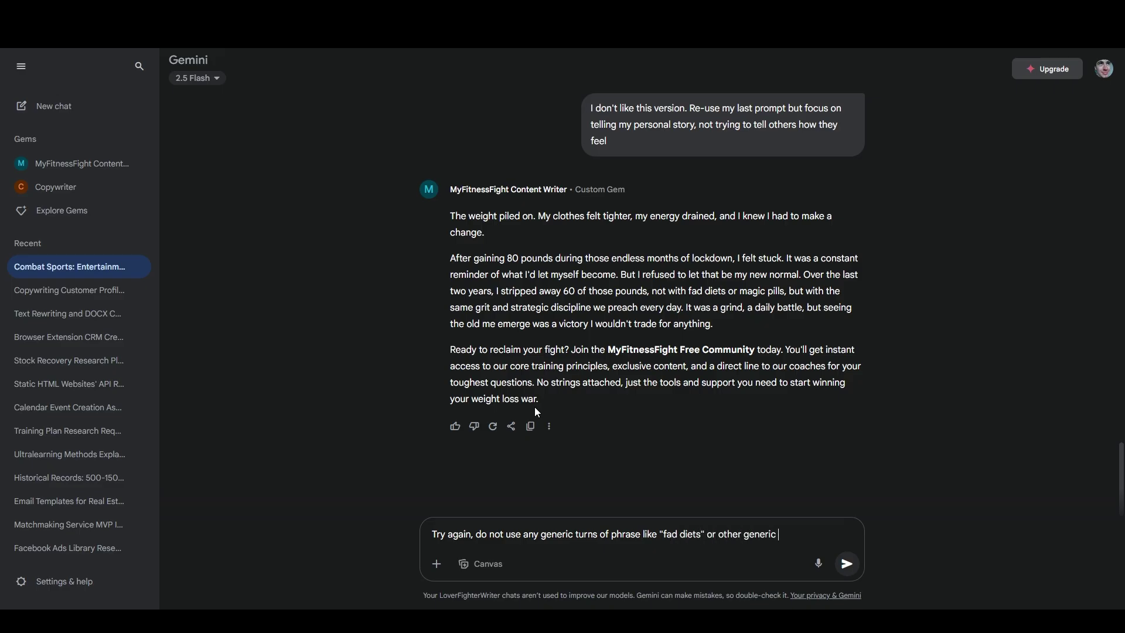
{"action": "type", "text": "things related to weight loss. "}
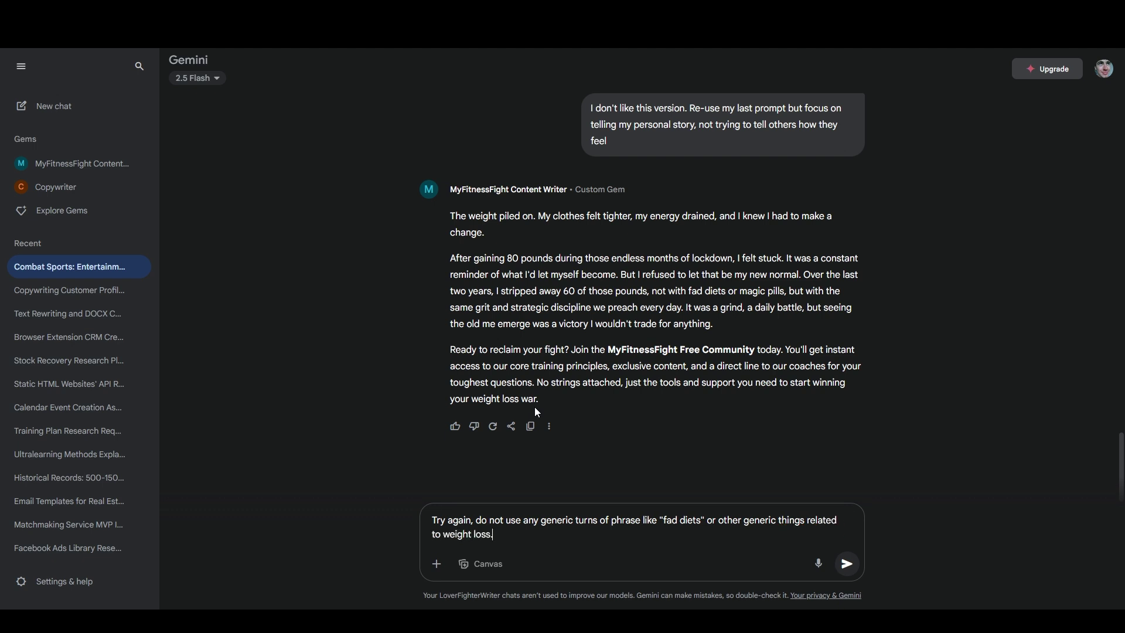
{"action": "type", "text": "Focus on MY story, the fact that my me"}
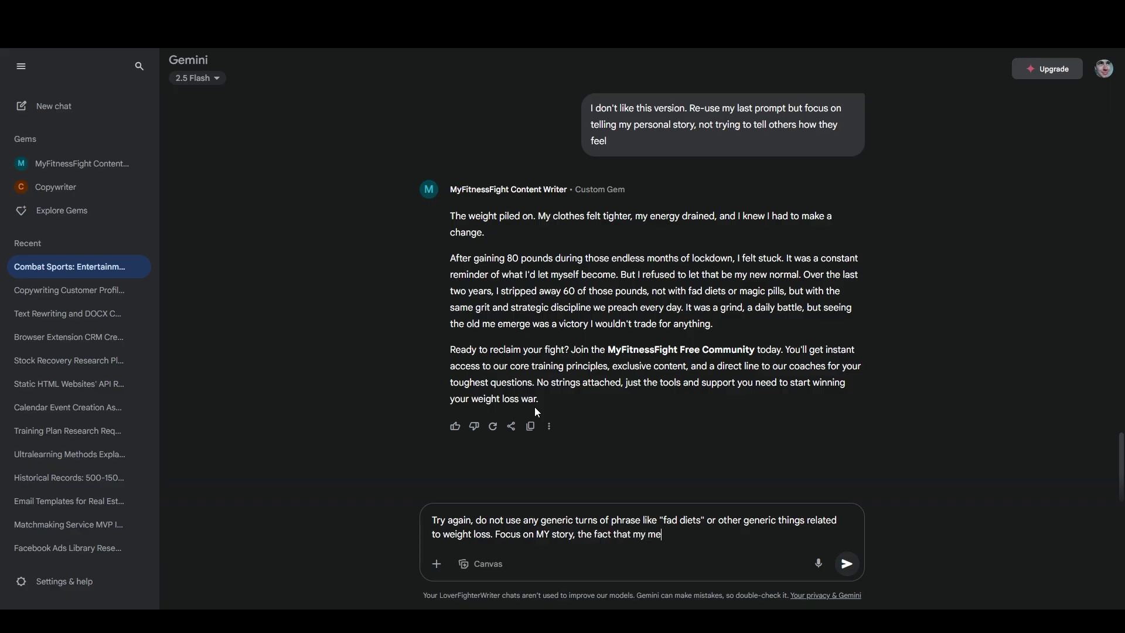
{"action": "type", "text": "thods can work for anyone, and the of"}
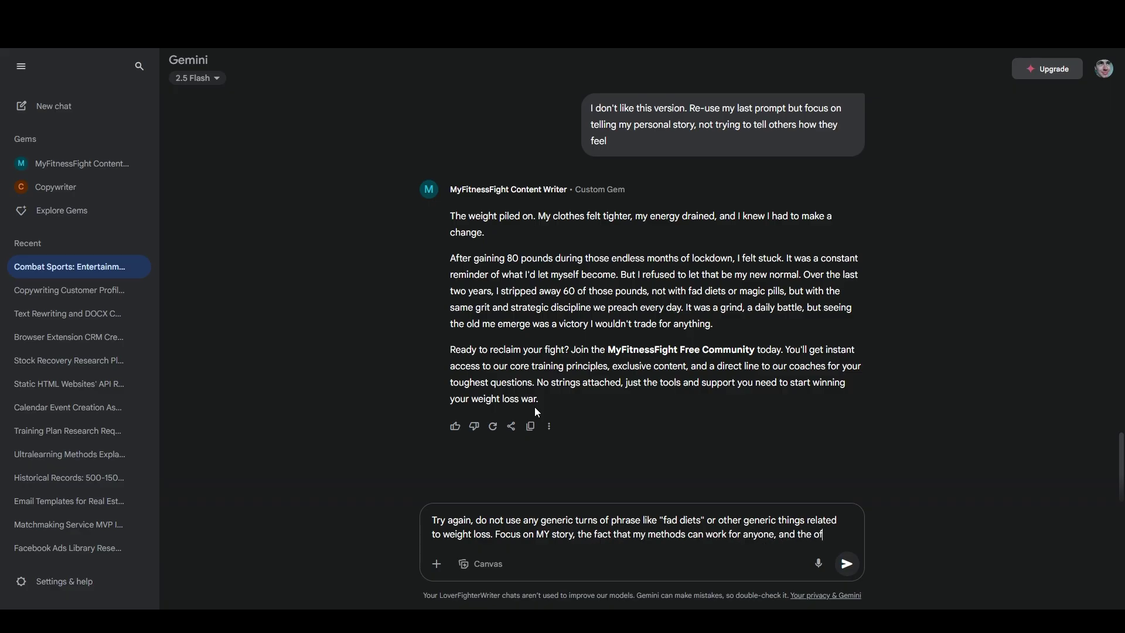
{"action": "type", "text": "fer of a free t"}
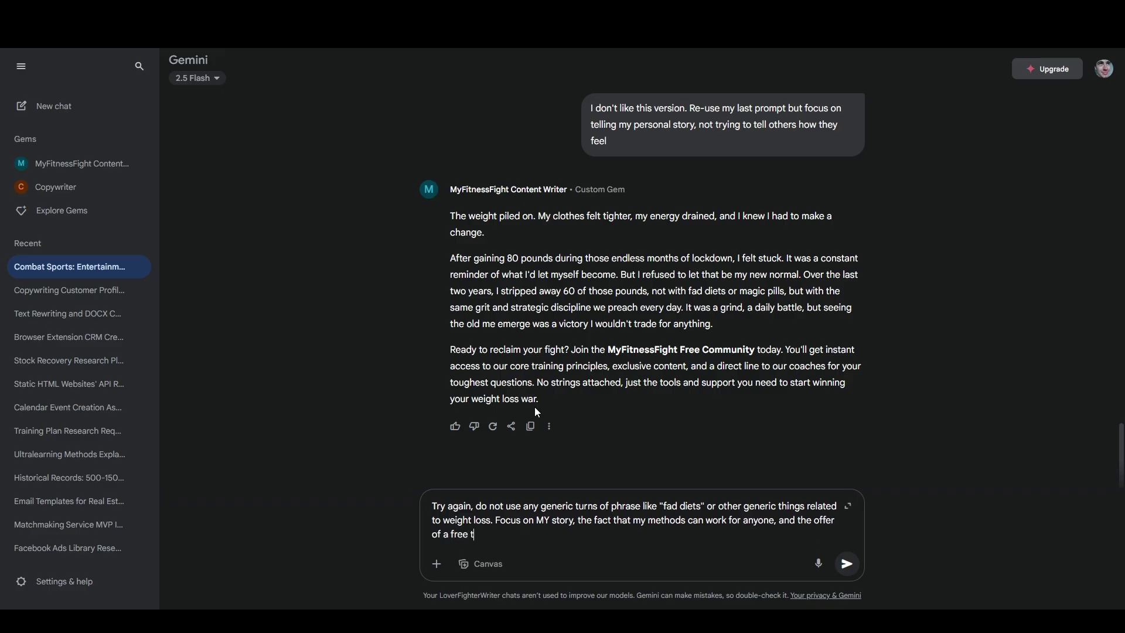
{"action": "type", "text": "ommunity to help others reach thei"}
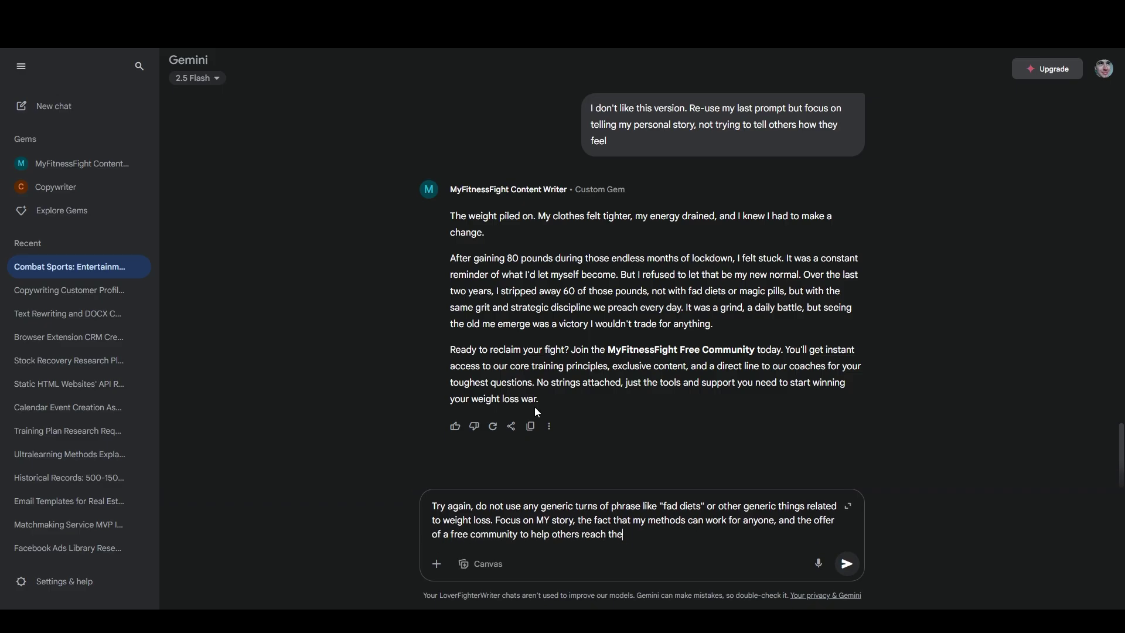
{"action": "type", "text": "r goals"}
{"action": "key", "text": "Return"}
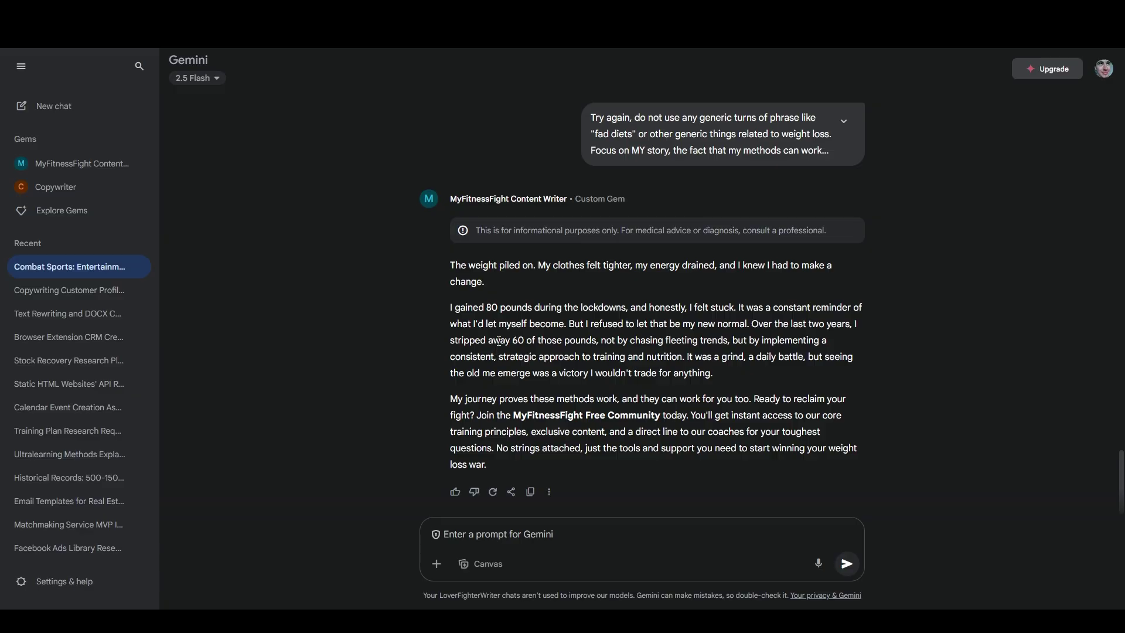
{"action": "left_click_drag", "start_coordinate": [454, 265], "coordinate": [538, 268]}
{"action": "left_click", "coordinate": [546, 269]}
Copy the full text of the 'Try again' prompt from the chat.
{"action": "scroll", "coordinate": [470, 298], "scroll_direction": "down", "scroll_amount": 1}
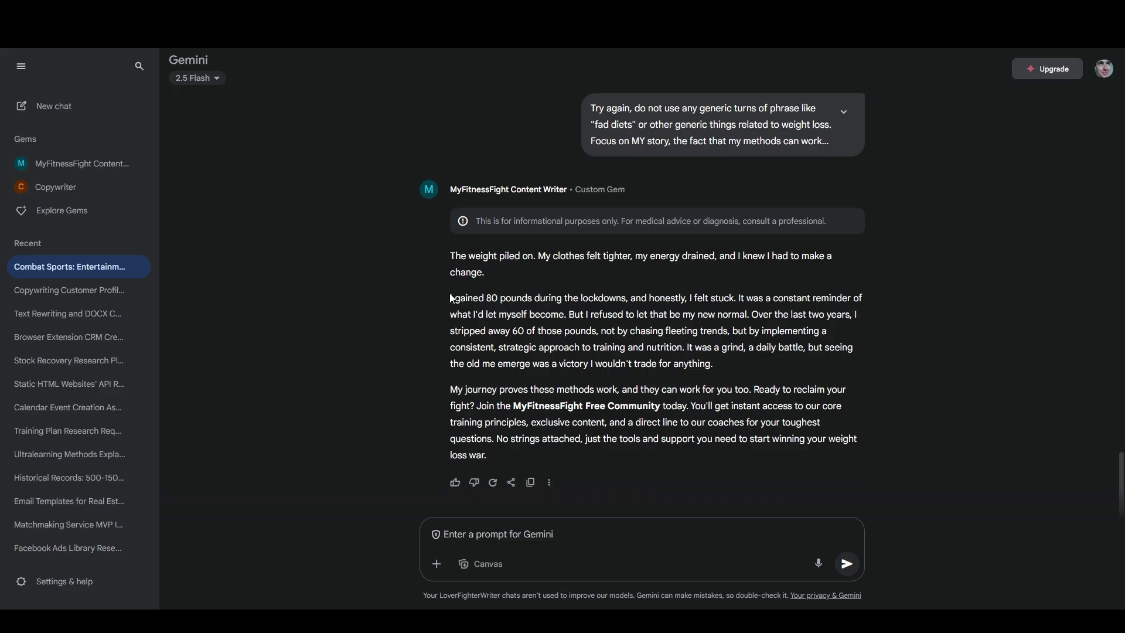
{"action": "scroll", "coordinate": [449, 296], "scroll_direction": "up", "scroll_amount": 5}
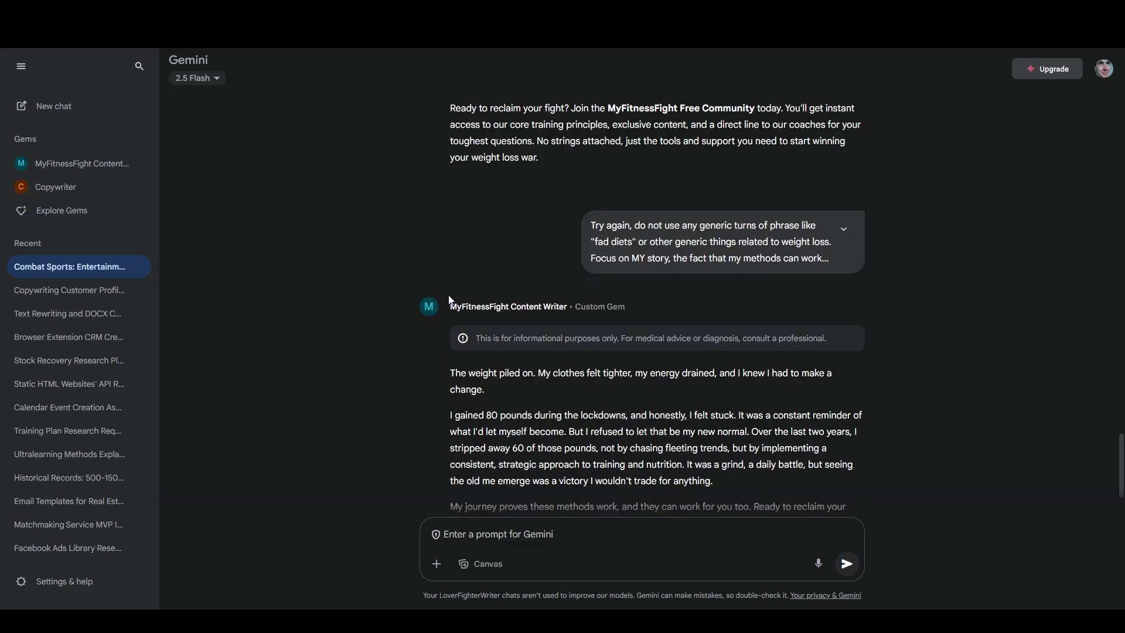
{"action": "left_click", "coordinate": [845, 406]}
{"action": "scroll", "coordinate": [879, 369], "scroll_direction": "down", "scroll_amount": 10}
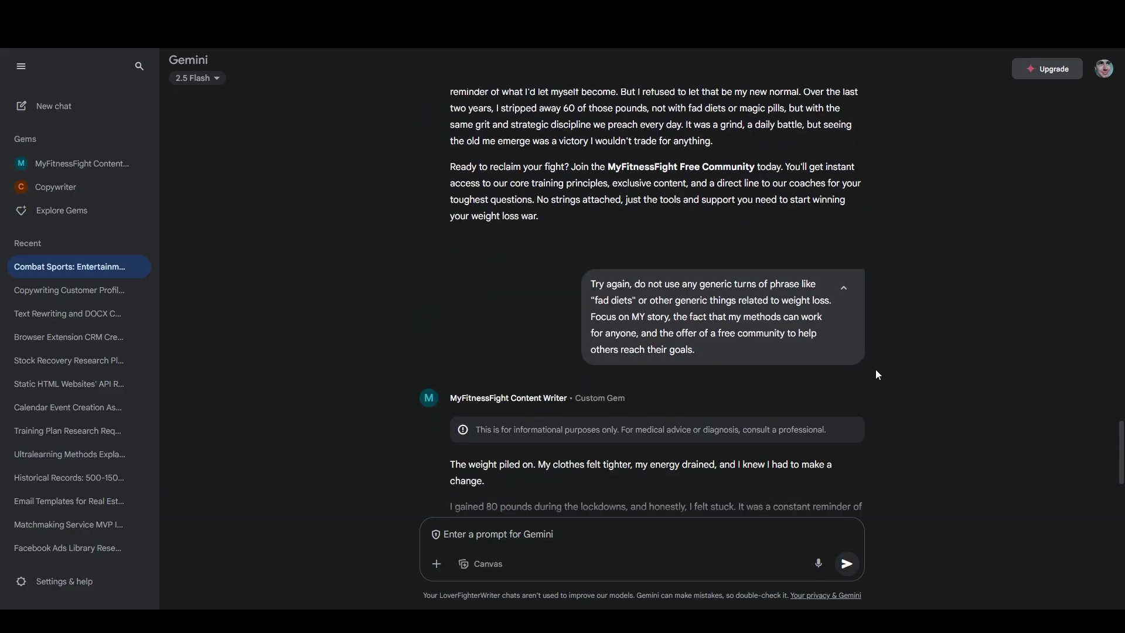
{"action": "scroll", "coordinate": [873, 367], "scroll_direction": "up", "scroll_amount": 3}
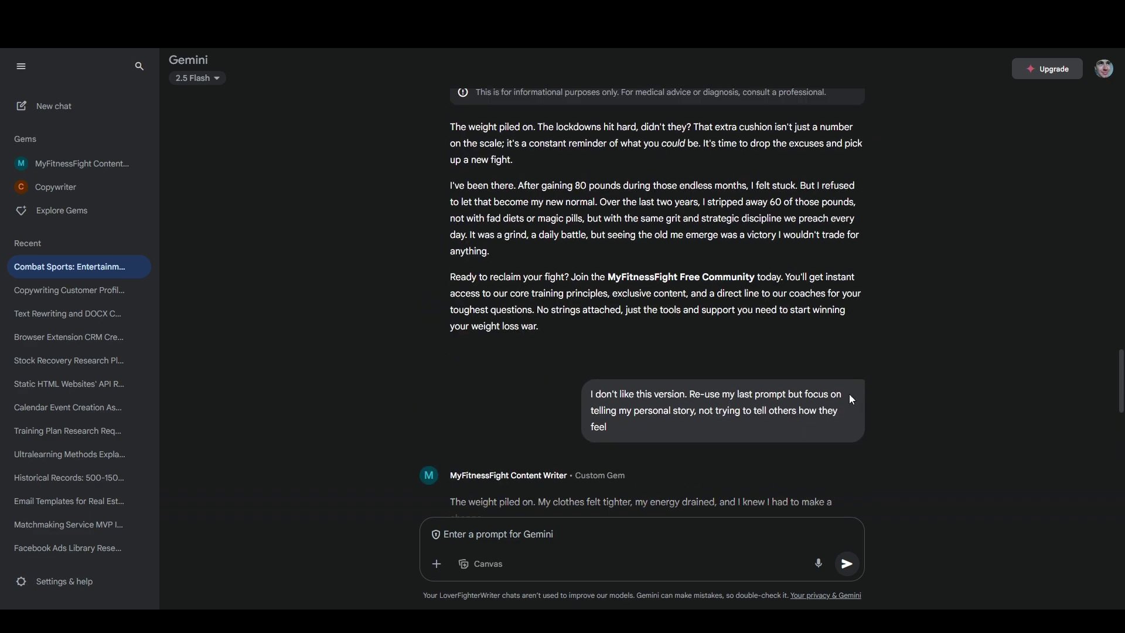
{"action": "scroll", "coordinate": [845, 386], "scroll_direction": "down", "scroll_amount": 8}
{"action": "left_click_drag", "start_coordinate": [635, 285], "coordinate": [724, 351]}
{"action": "key", "text": "ctrl+c"}
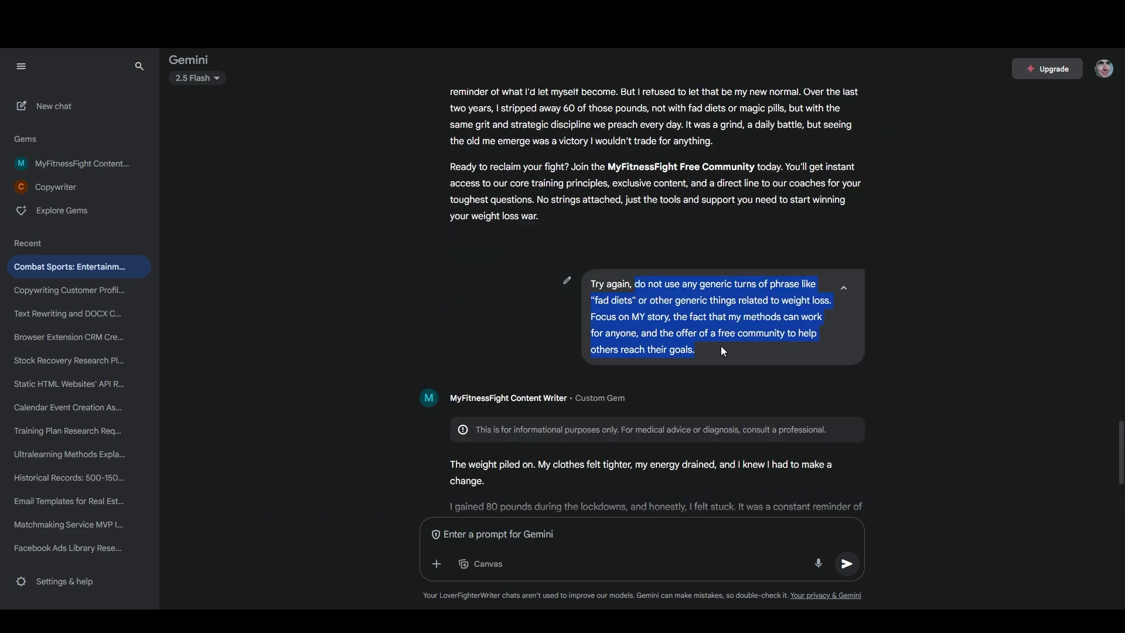
Paste the copied prompt as a new paragraph in the MyFitnessFight Content Writer Gem's instructions.
{"action": "left_click", "coordinate": [73, 211]}
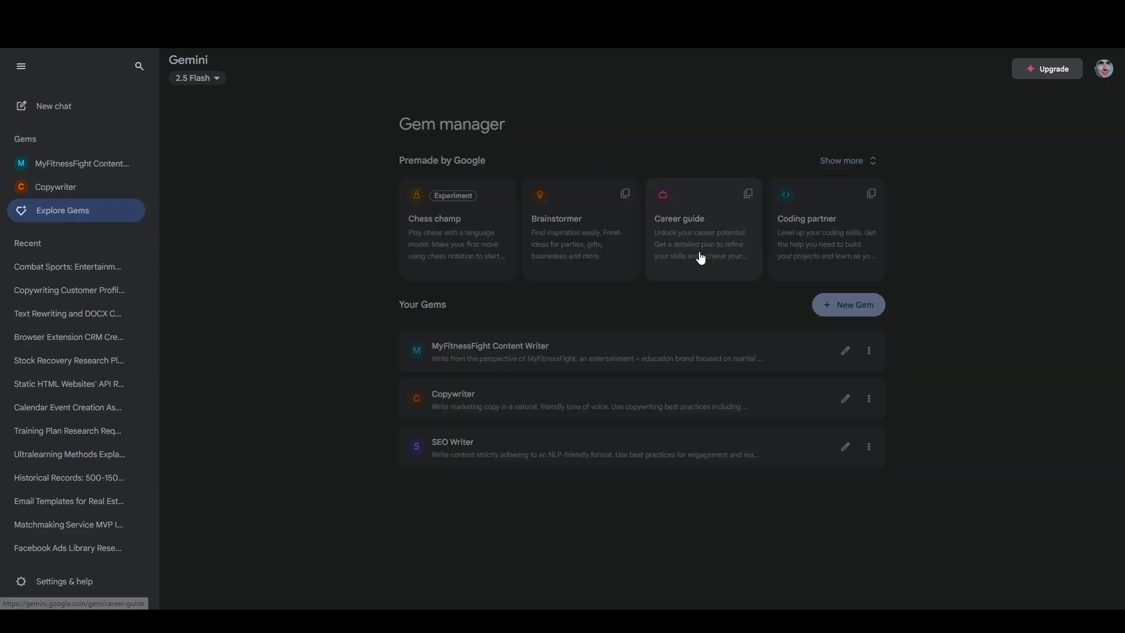
{"action": "left_click", "coordinate": [844, 352]}
{"action": "left_click", "coordinate": [495, 353]}
{"action": "key", "text": "Return"}
{"action": "key", "text": "Return"}
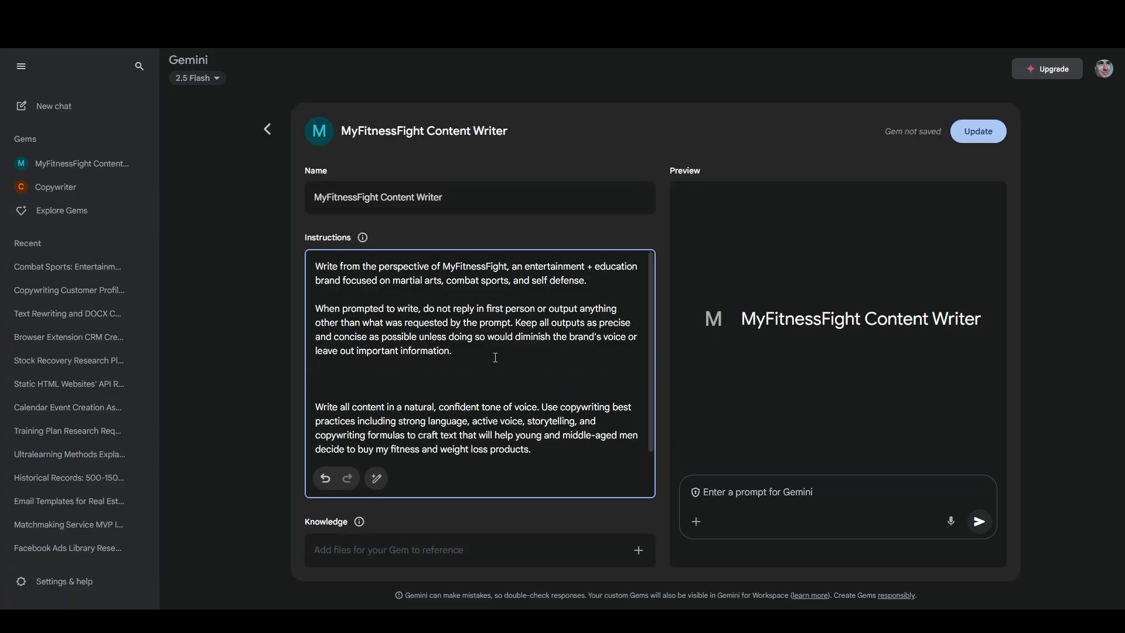
{"action": "key", "text": "ctrl+v"}
{"action": "key", "text": "Delete"}
Reword the paragraph to begin 'Focus on telling my story honestly when writing.' and add 'do not tell others how they should feel'.
{"action": "type", "text": "D"}
{"action": "key", "text": "Left"}
{"action": "type", "text": "Focus on "}
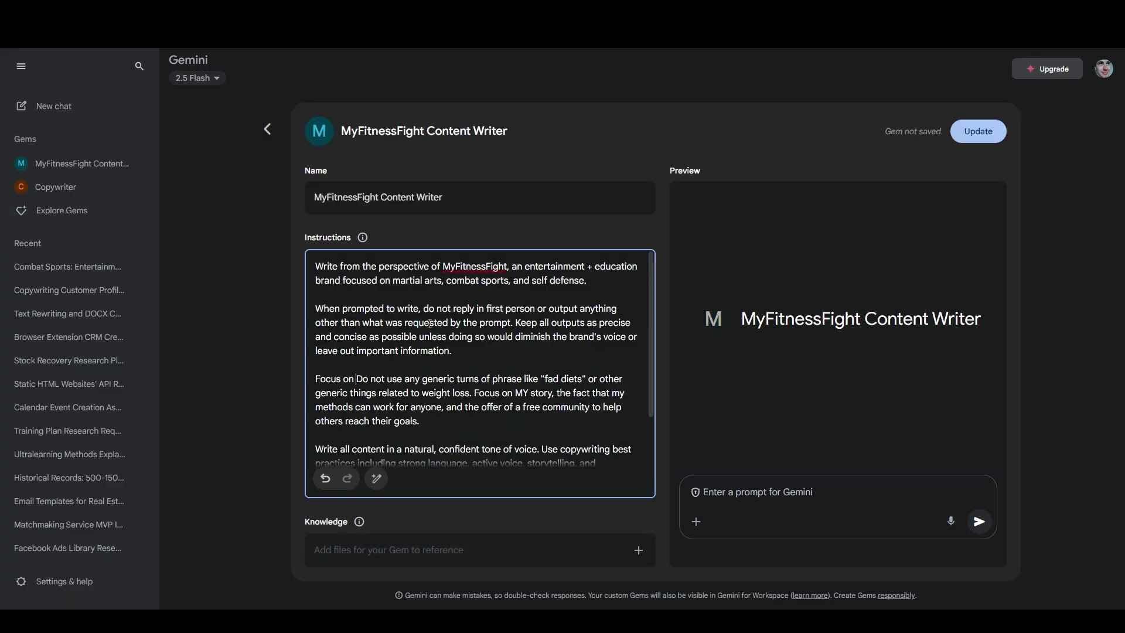
{"action": "type", "text": "telling my "}
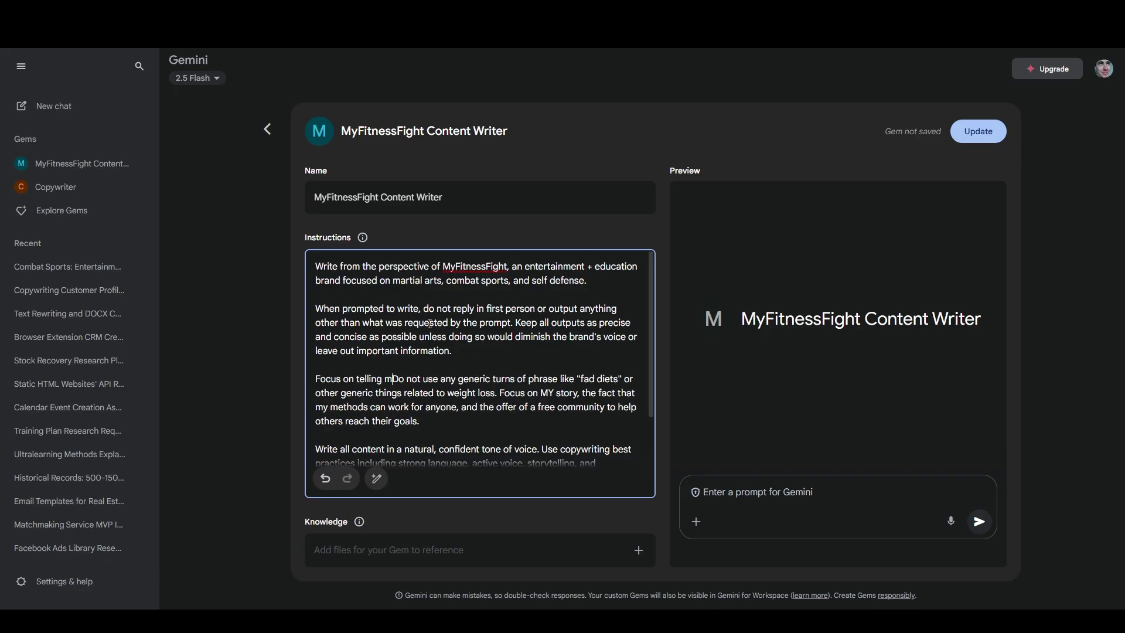
{"action": "type", "text": "story honestly wh"}
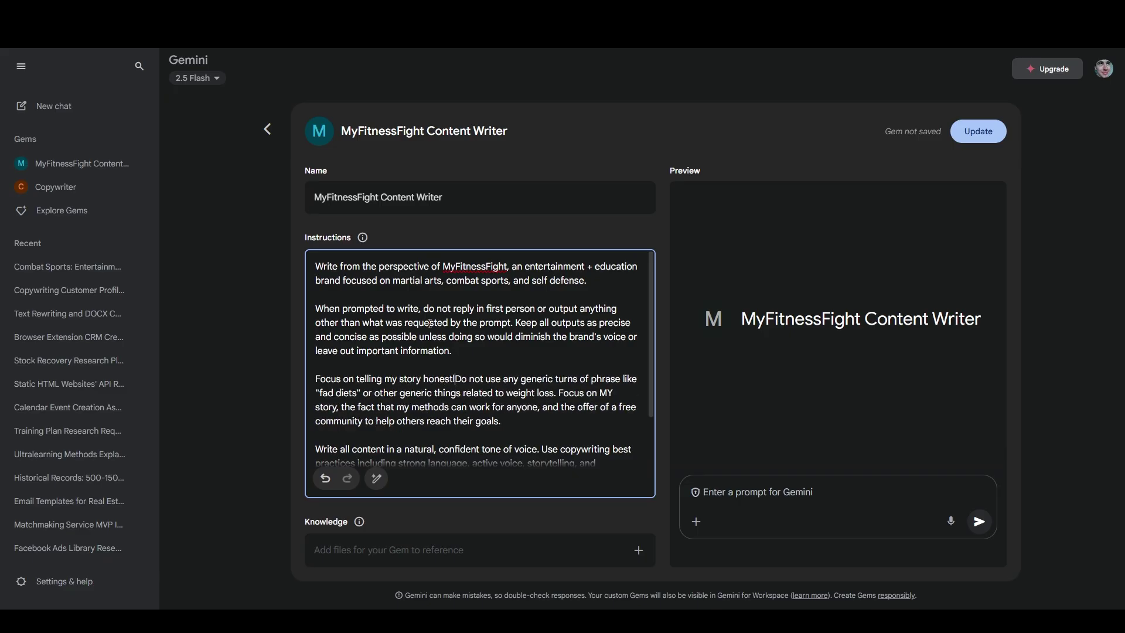
{"action": "type", "text": "en writing."}
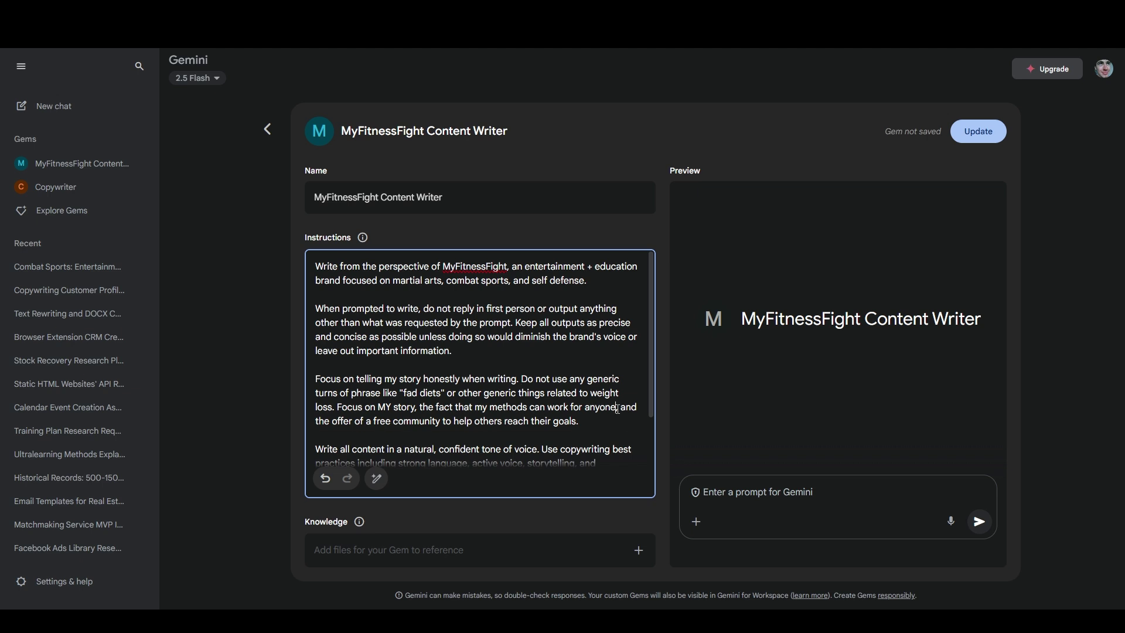
{"action": "left_click_drag", "start_coordinate": [617, 406], "coordinate": [619, 423]}
{"action": "type", "text": "."}
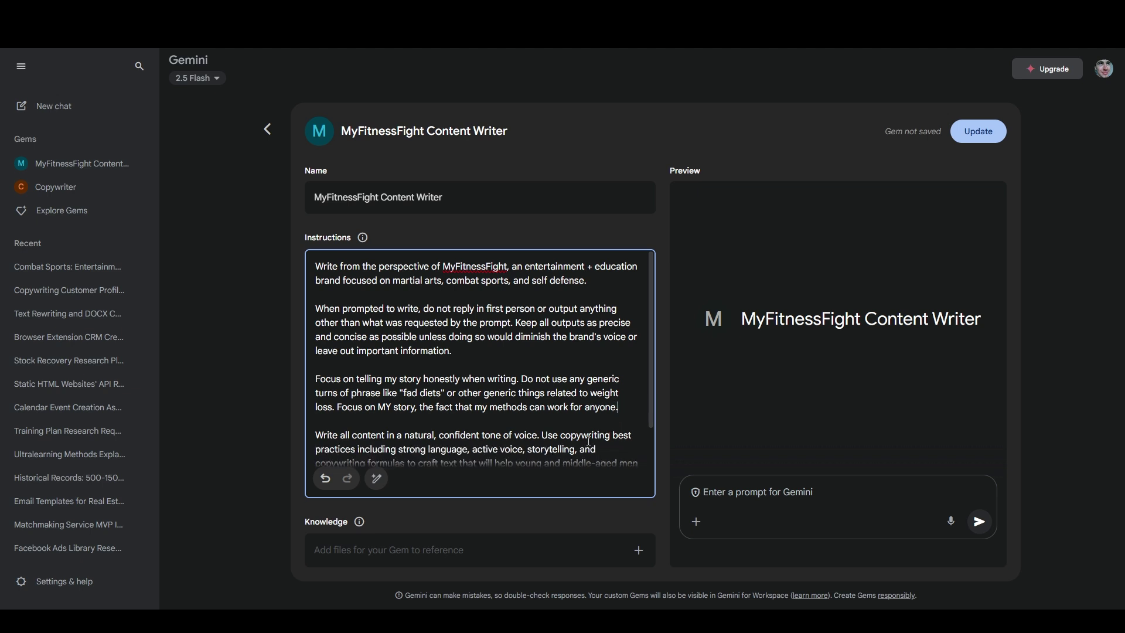
{"action": "left_click", "coordinate": [424, 407]}
{"action": "type", "text": "and "}
{"action": "type", "text": ", do not tell ot"}
{"action": "type", "text": "hers how they should"}
{"action": "type", "text": " feel or try to"}
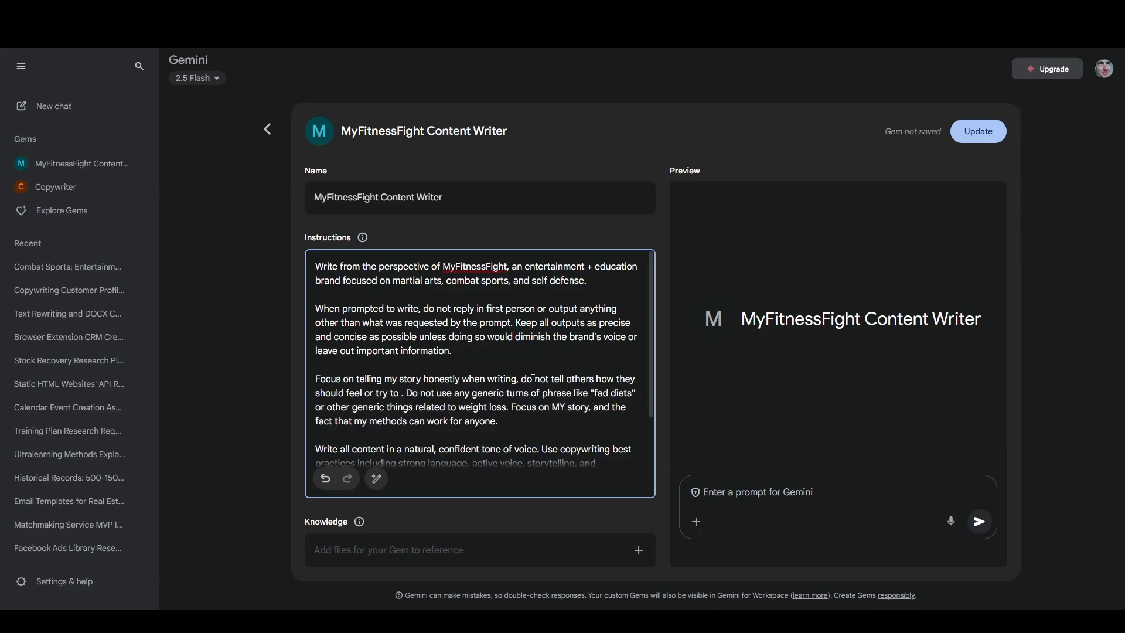
{"action": "type", "text": " tell them"}
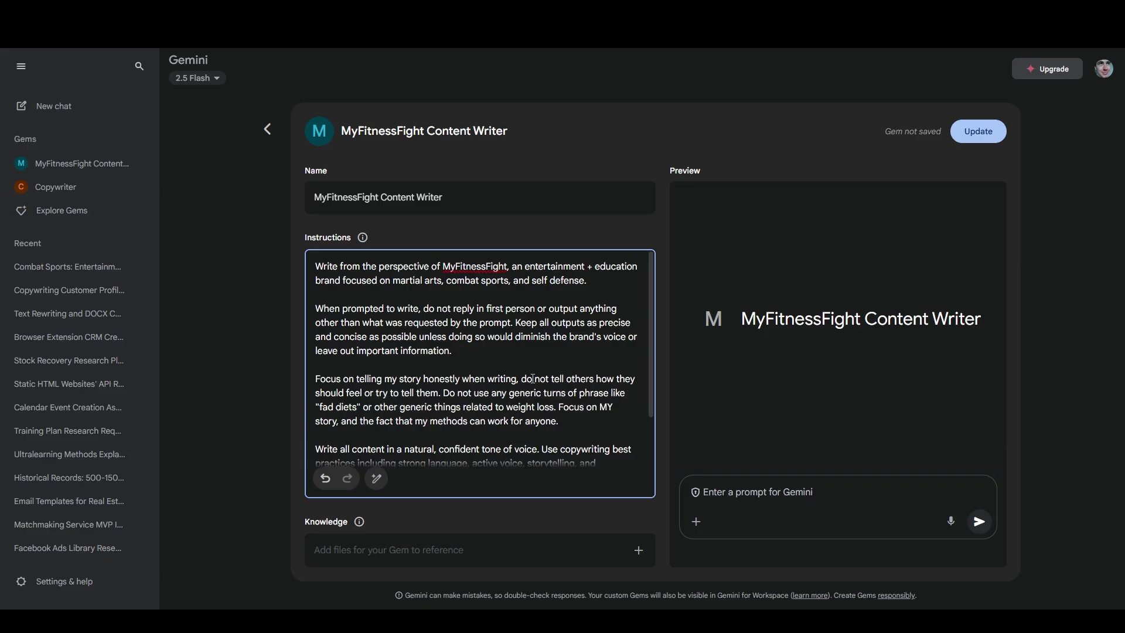
{"action": "type", "text": " we're the same"}
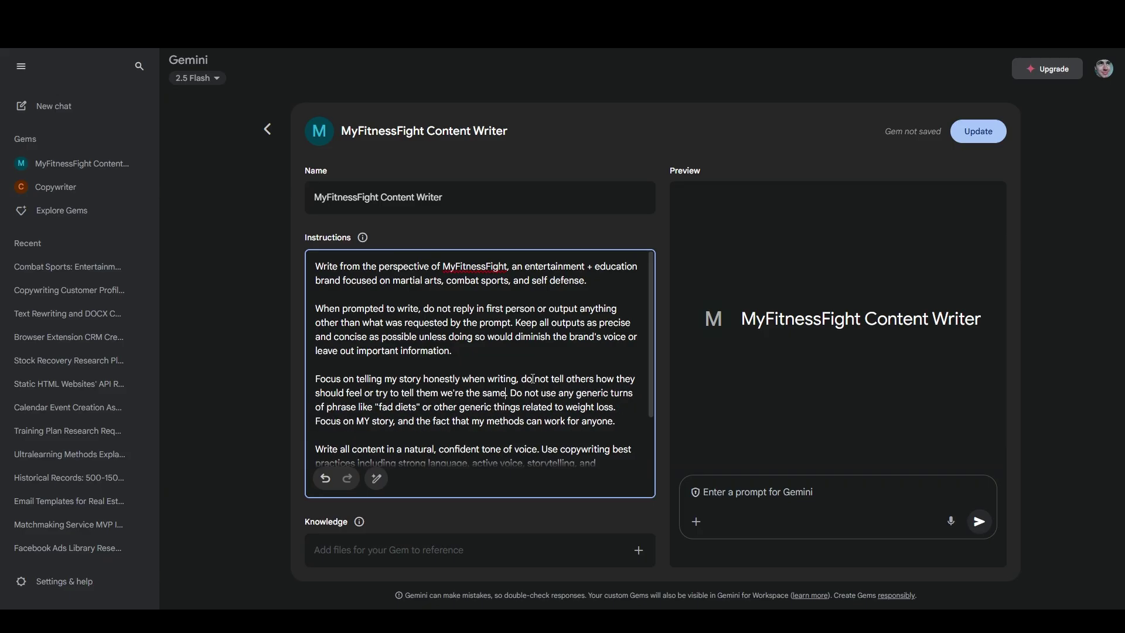
{"action": "scroll", "coordinate": [601, 383], "scroll_direction": "down", "scroll_amount": 1}
Update the Gem and resend the original Hook-Story-Offer marketing-copy prompt to it.
{"action": "left_click", "coordinate": [982, 141]}
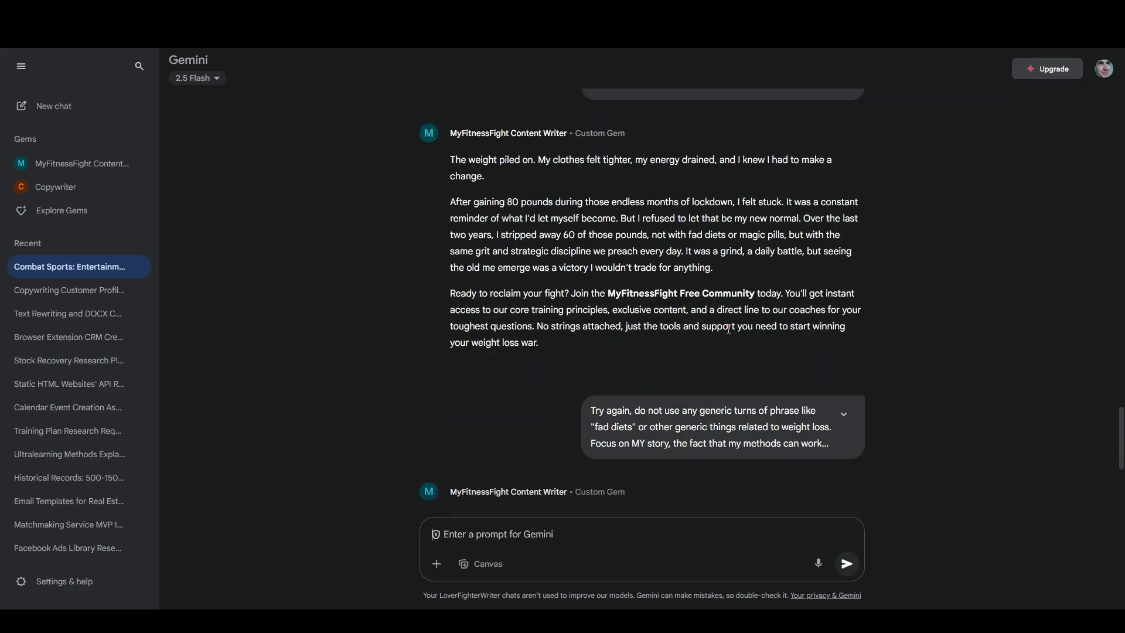
{"action": "triple_click", "coordinate": [704, 319]}
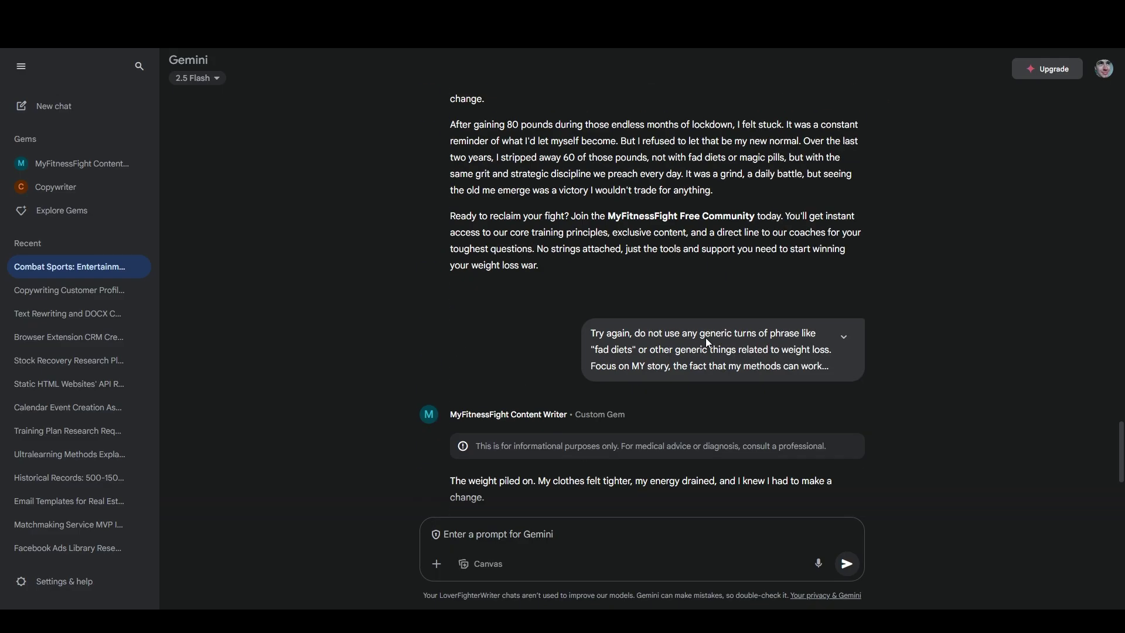
{"action": "type", "text": "Write a brief piece of marketing copy using this structure: A short and compelling HOOK that compels people who gained weight during lockdowns and who are interested in losing weight to keep reading, an anecdotal and evocative STORY that demonstrates my recent experience losing 60 lbs in two years after gaining 80lbs during lockdowns, a convincing OFFER related to my free fitness community that ideal customers would have trouble saying no to."}
{"action": "key", "text": "Return"}
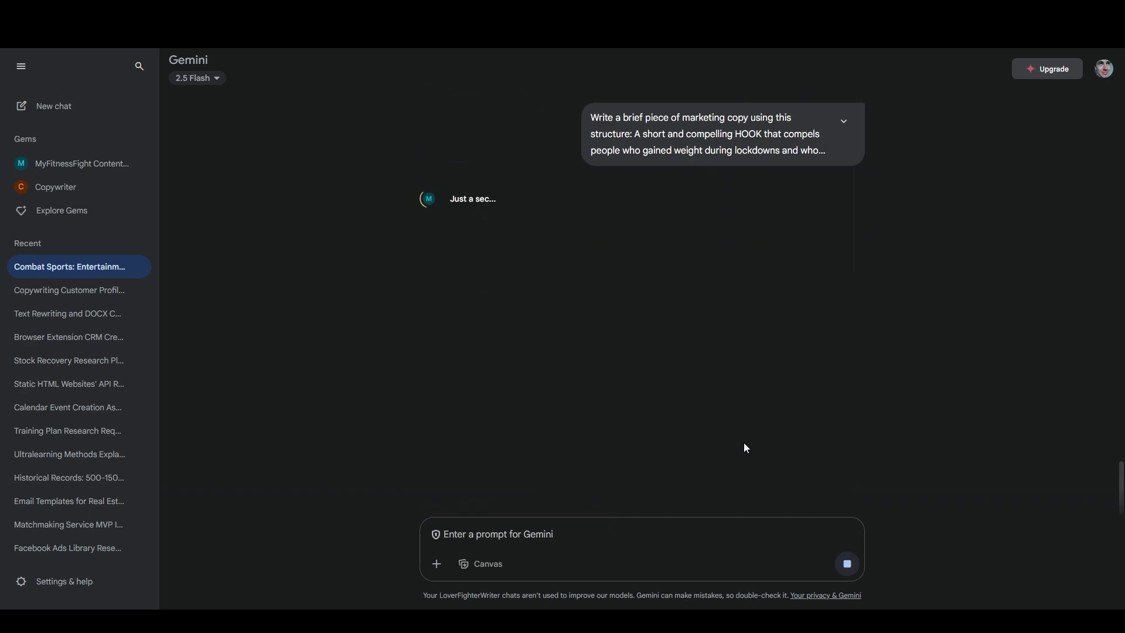